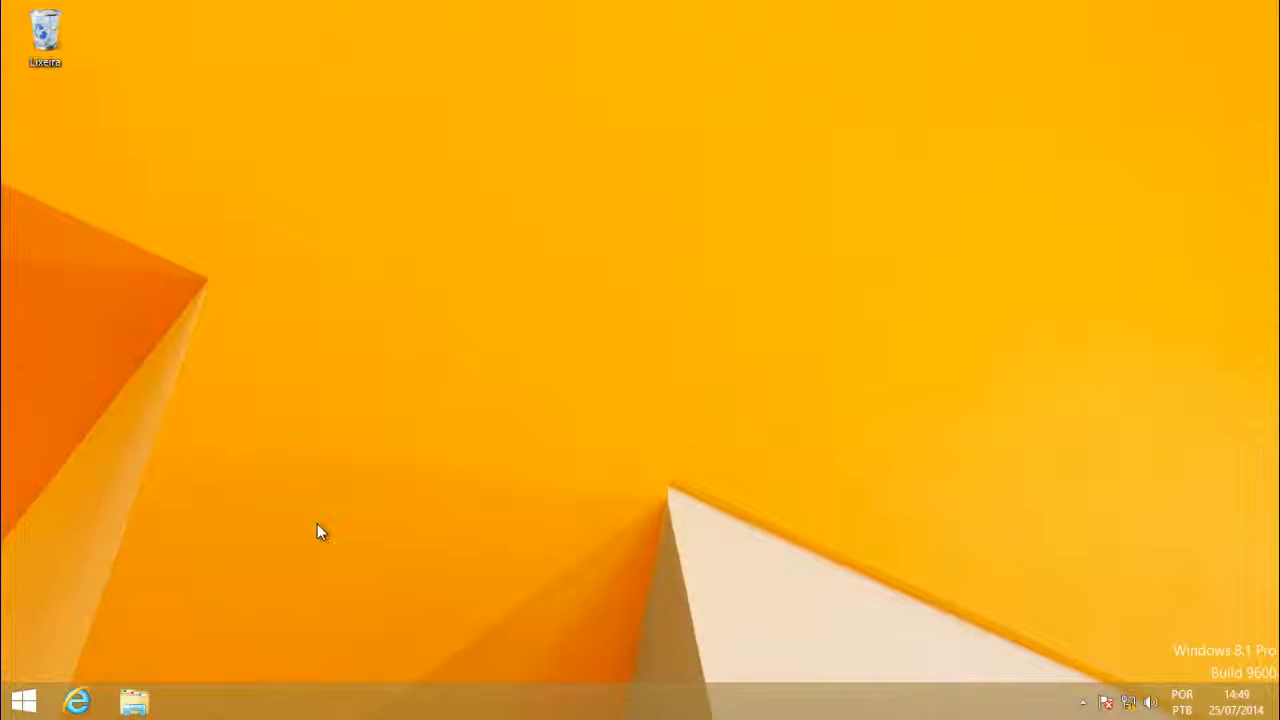
- Open a maximized file browser window and go to the Documentos folder
click(135, 702)
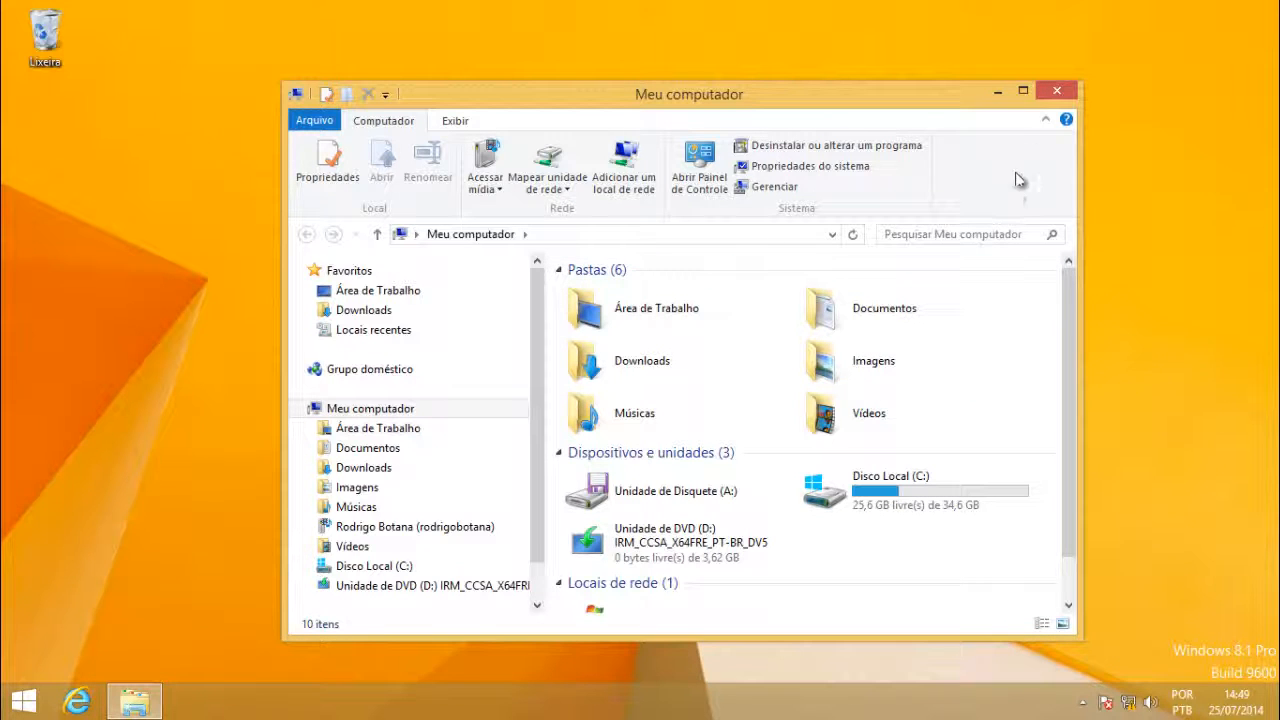
click(1023, 93)
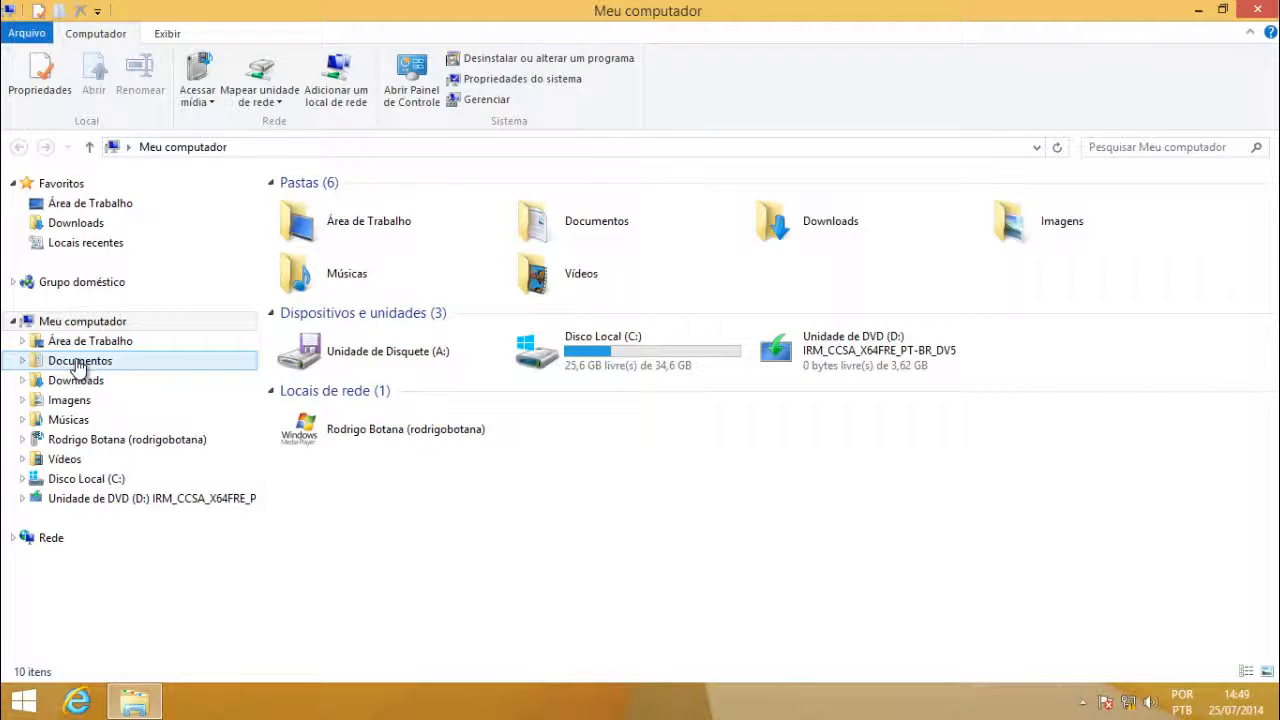
click(78, 366)
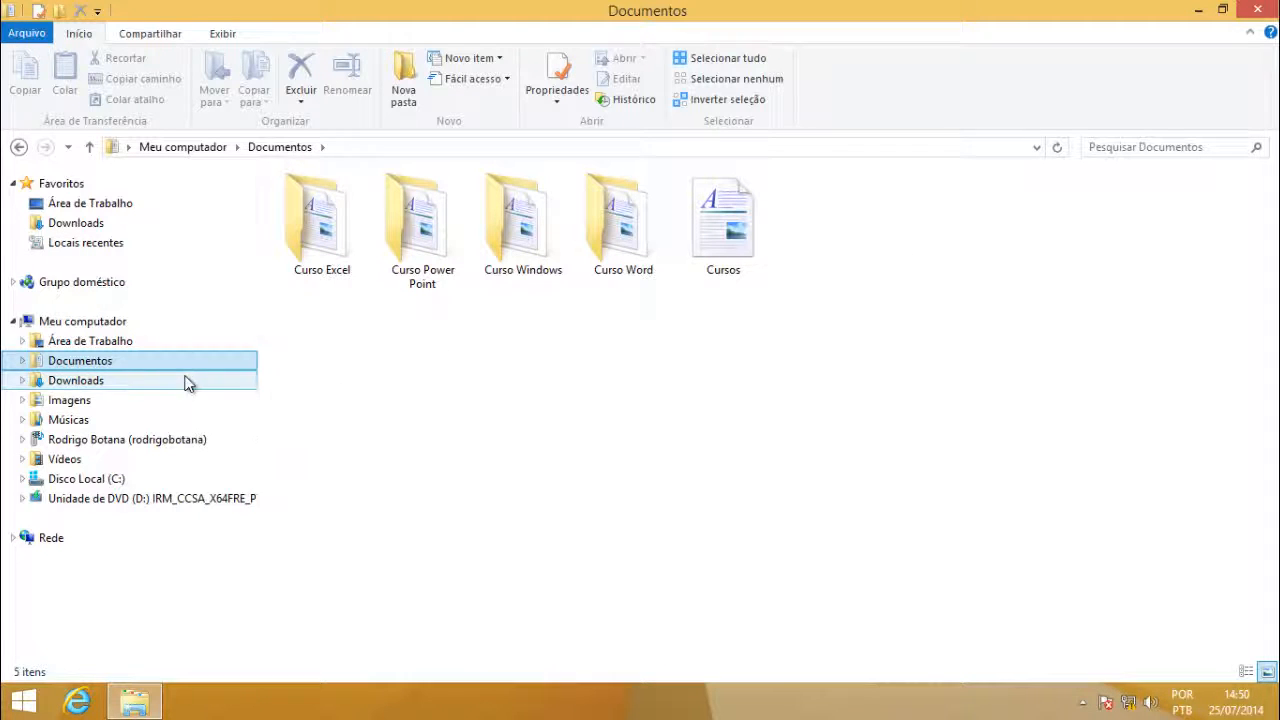
click(100, 324)
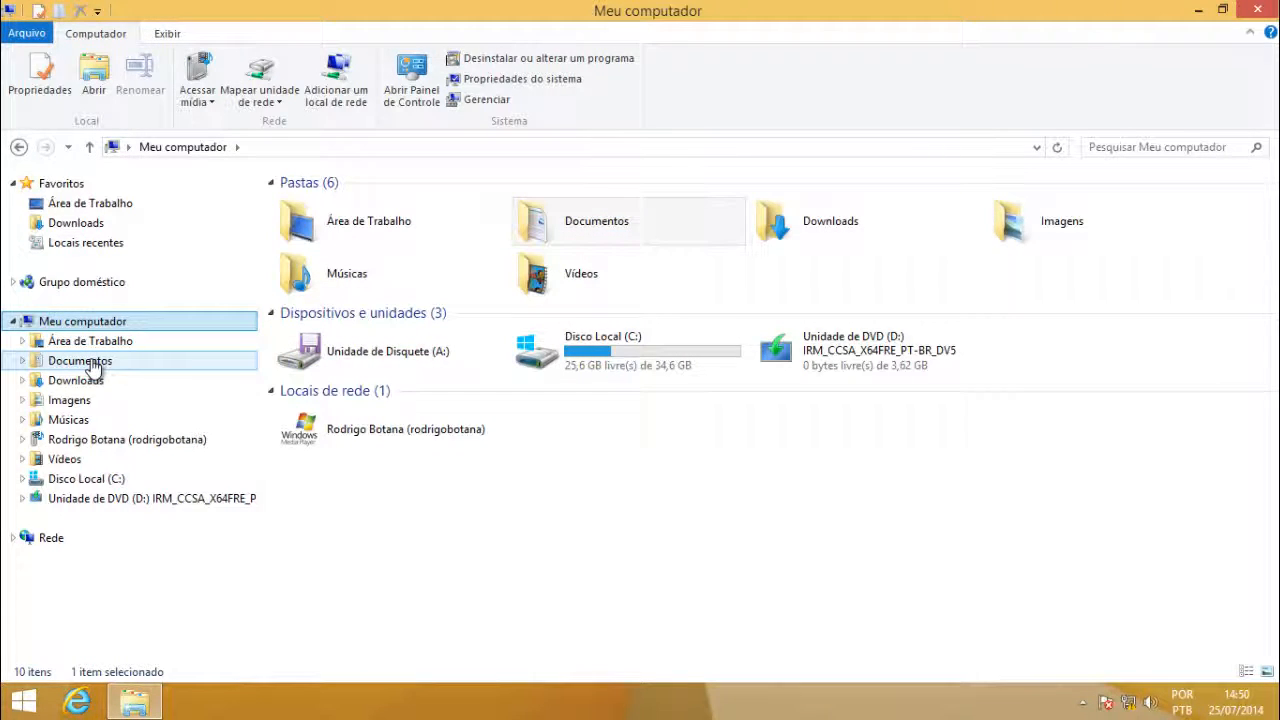
click(93, 367)
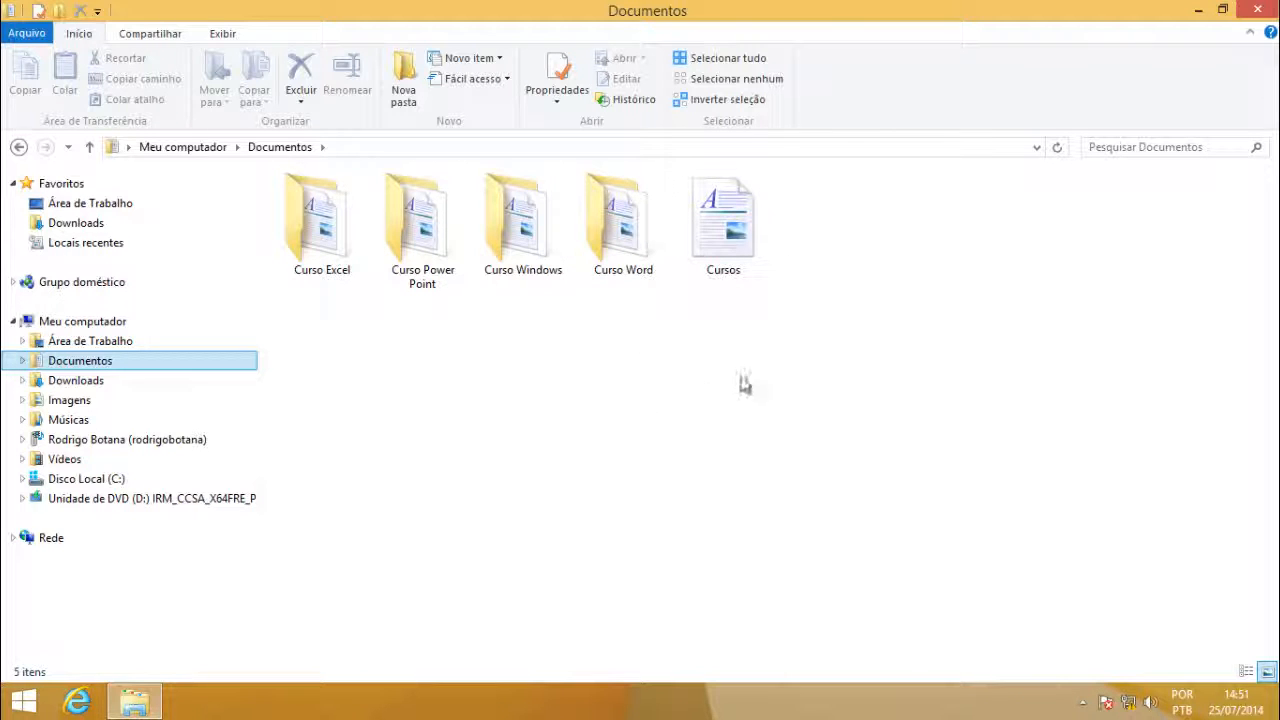
- Search the Documentos folder for "windows", inspect the Curso Windows result, and clear the search
click(1106, 148)
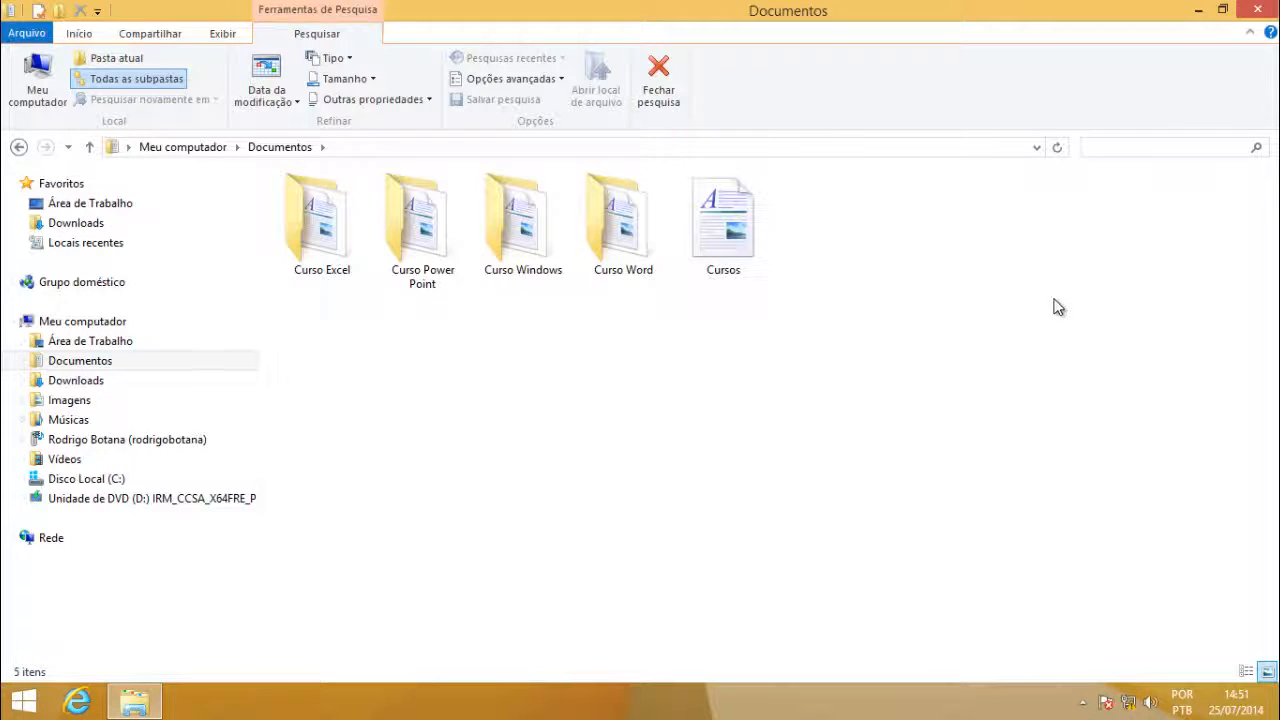
text(windo)
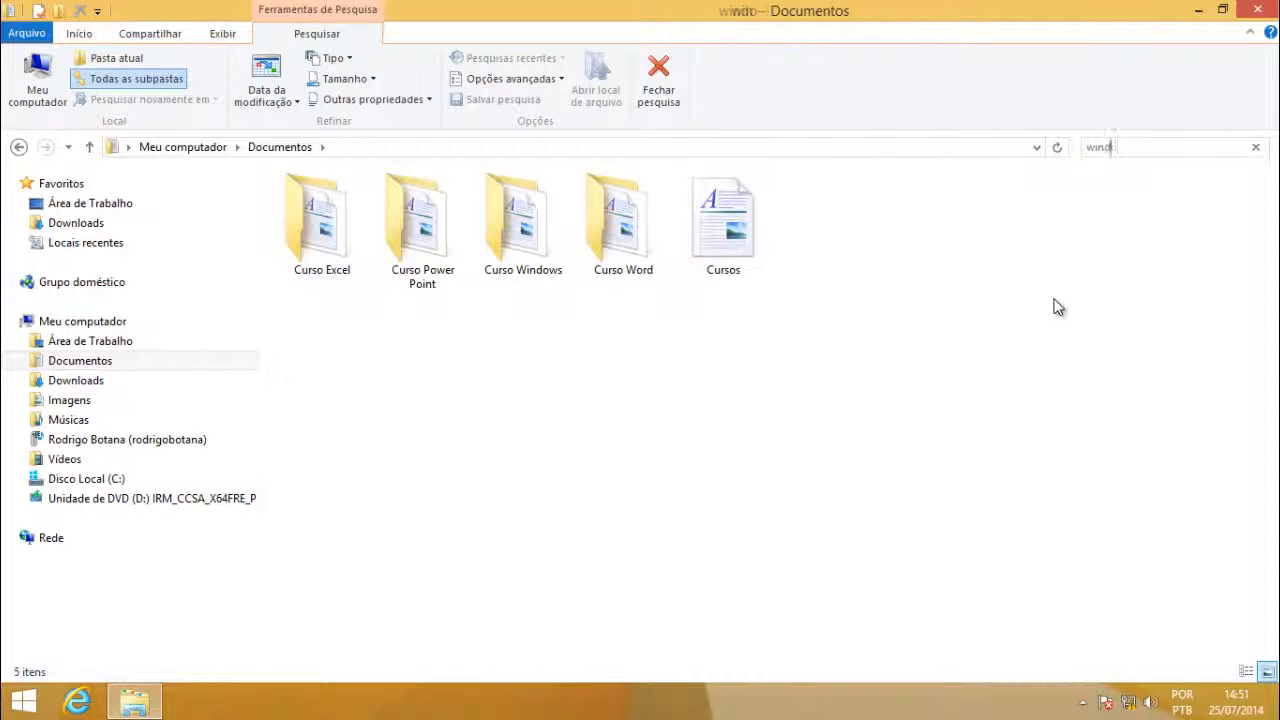
text(ws)
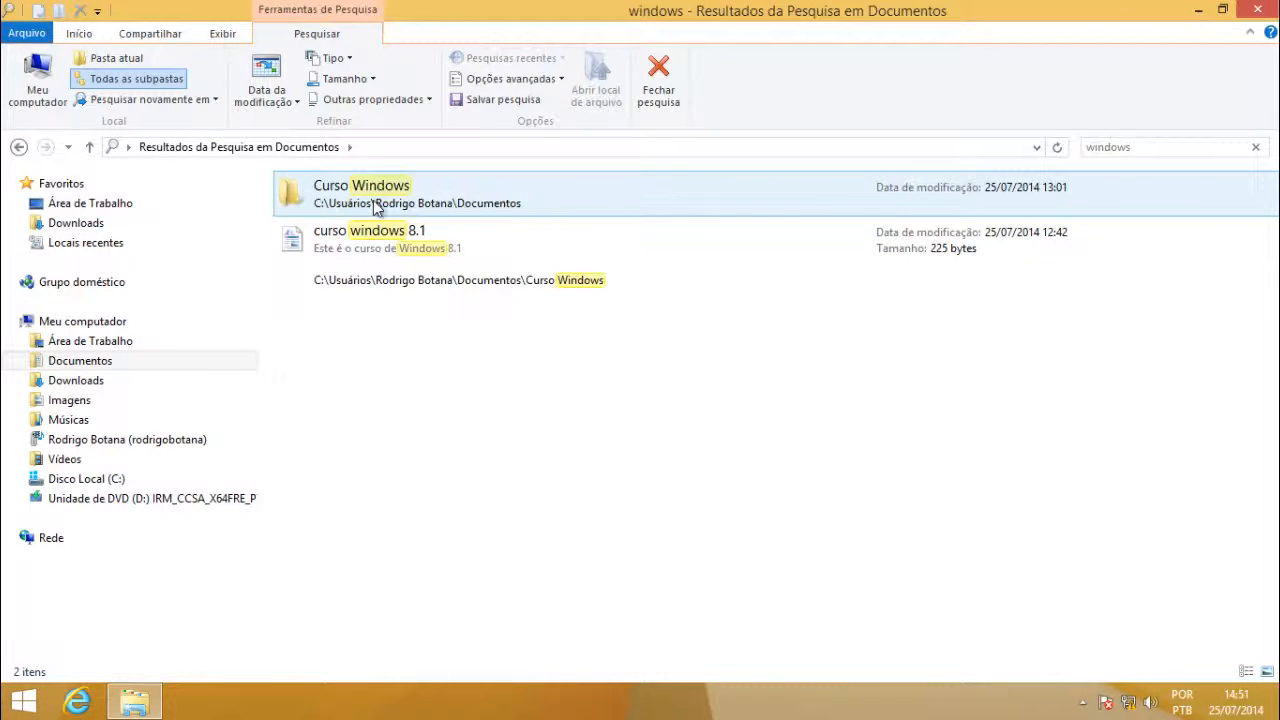
click(305, 198)
mouse_move(296, 209)
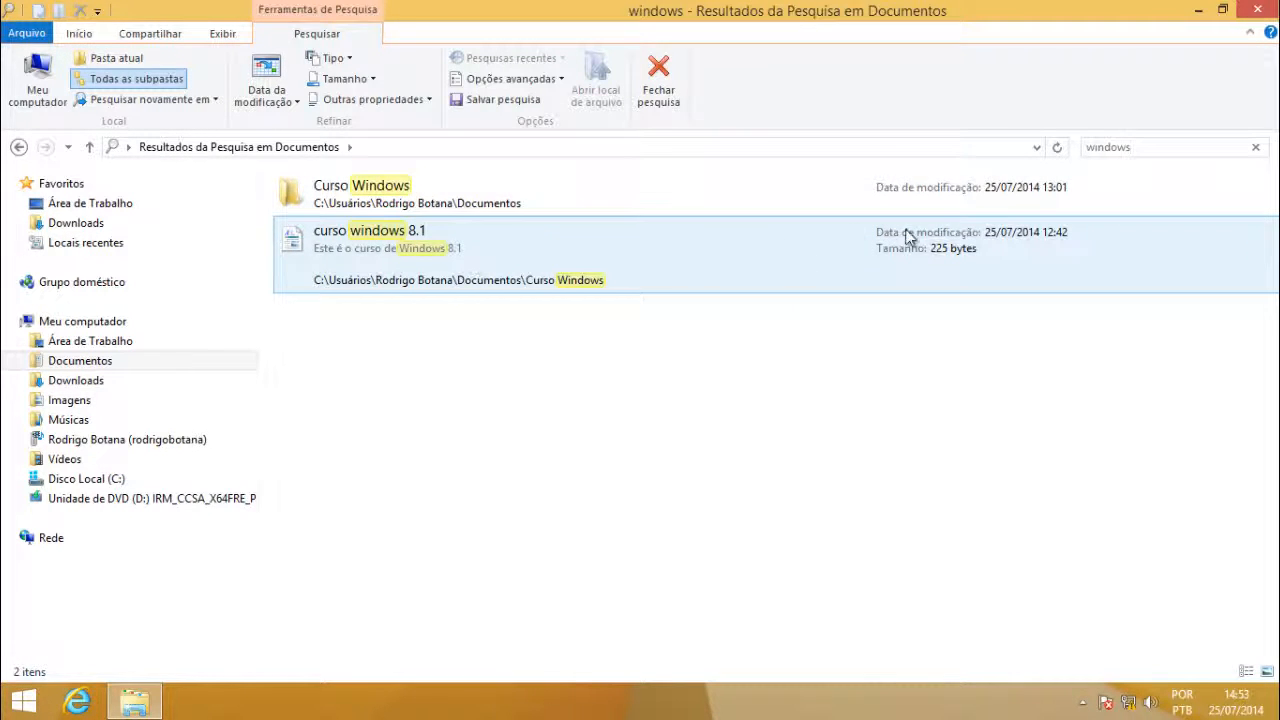
click(1257, 149)
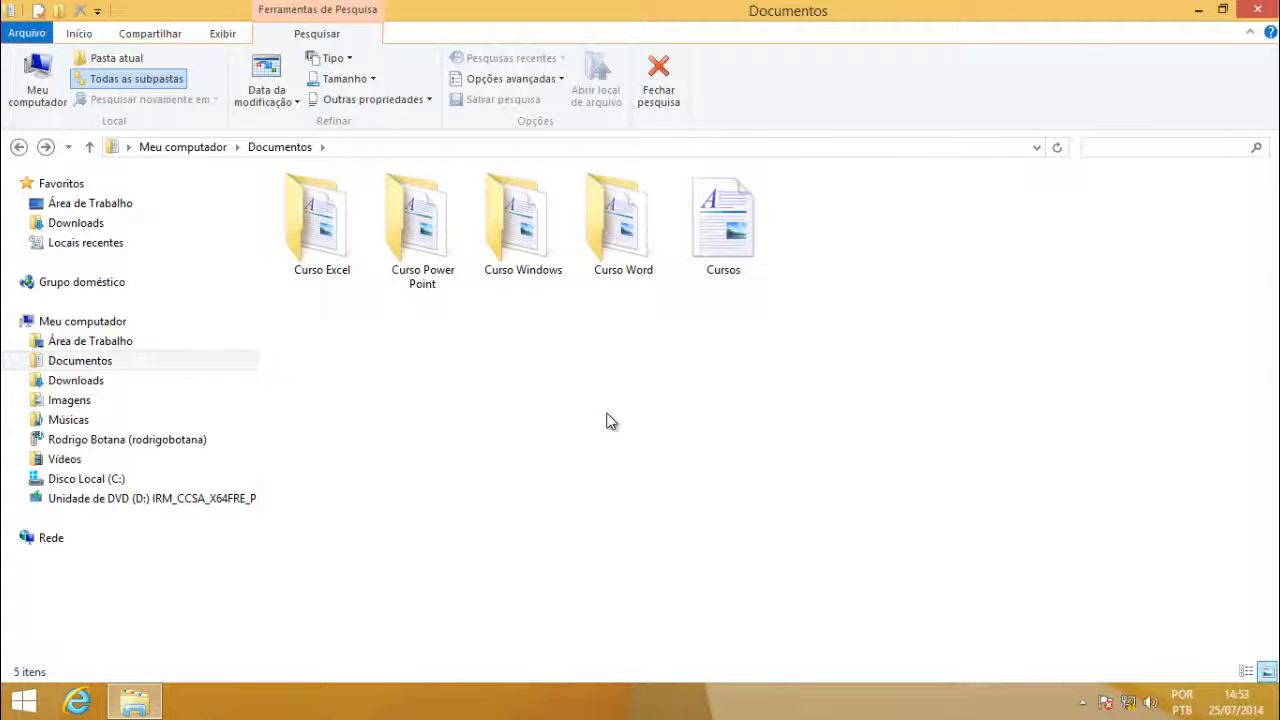
- View the Curso de Word document from the Curso Word folder, then close it and return to Documentos
double_click(620, 228)
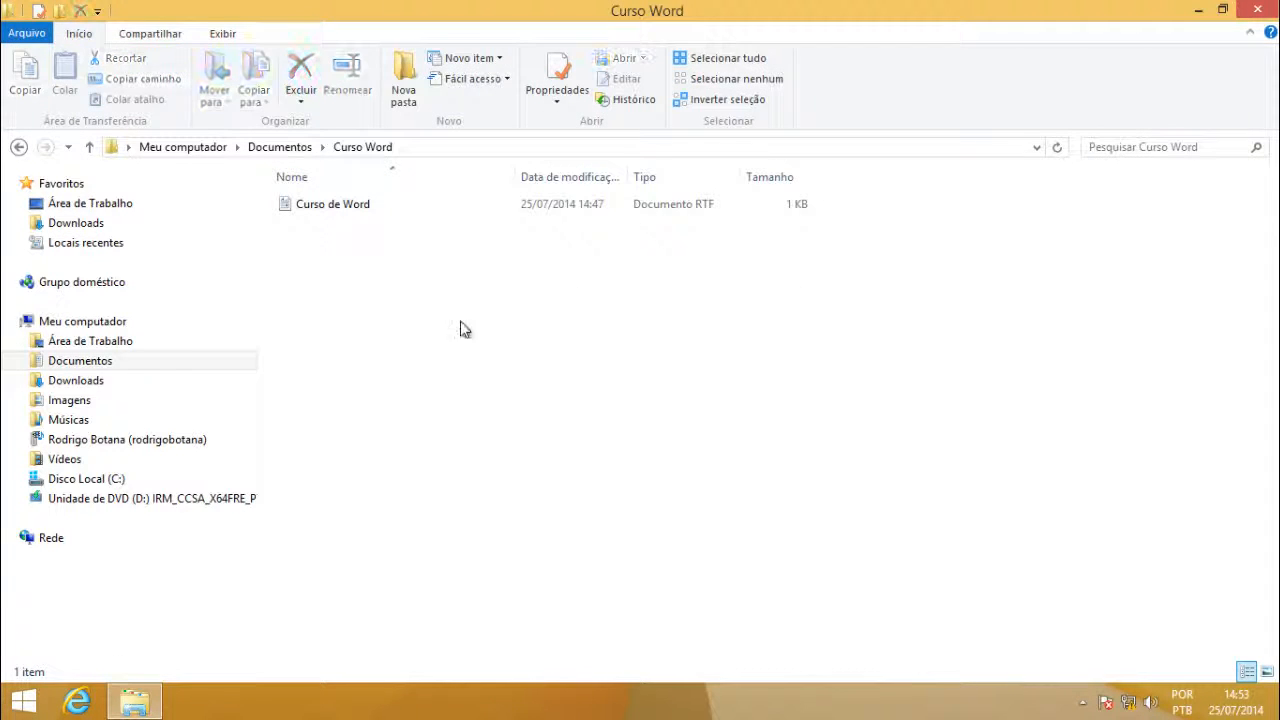
double_click(346, 201)
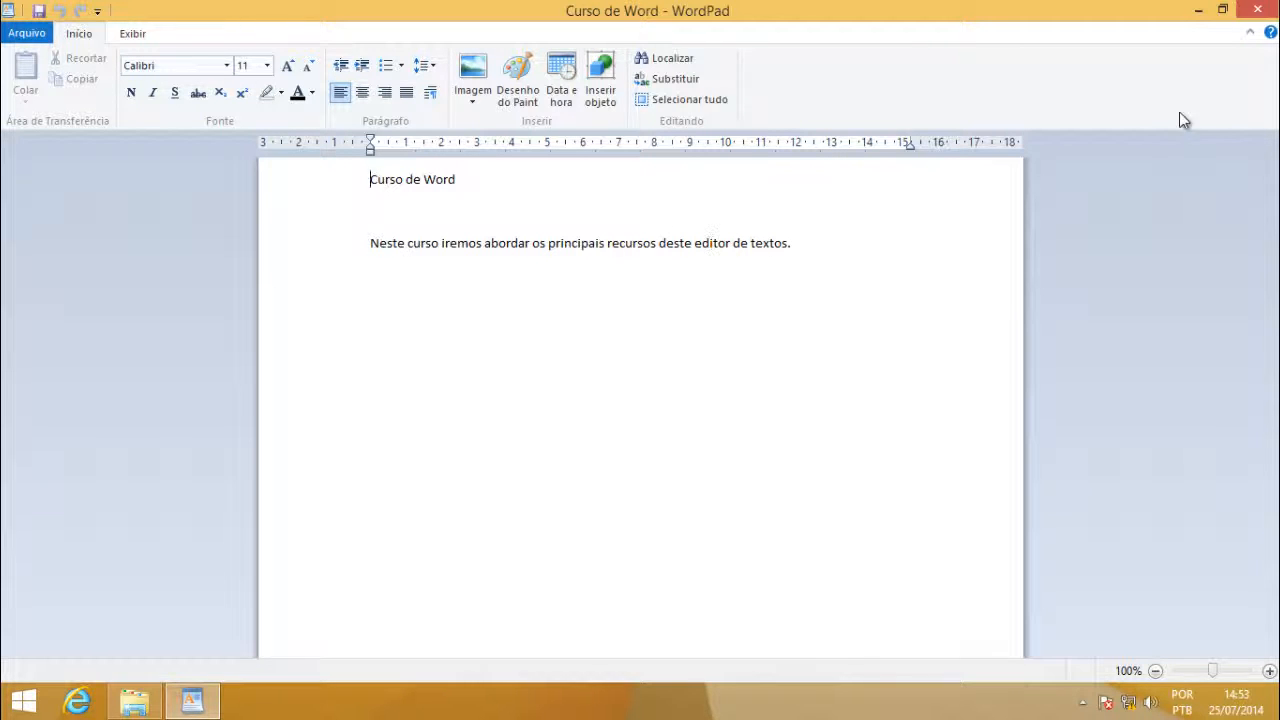
click(1257, 10)
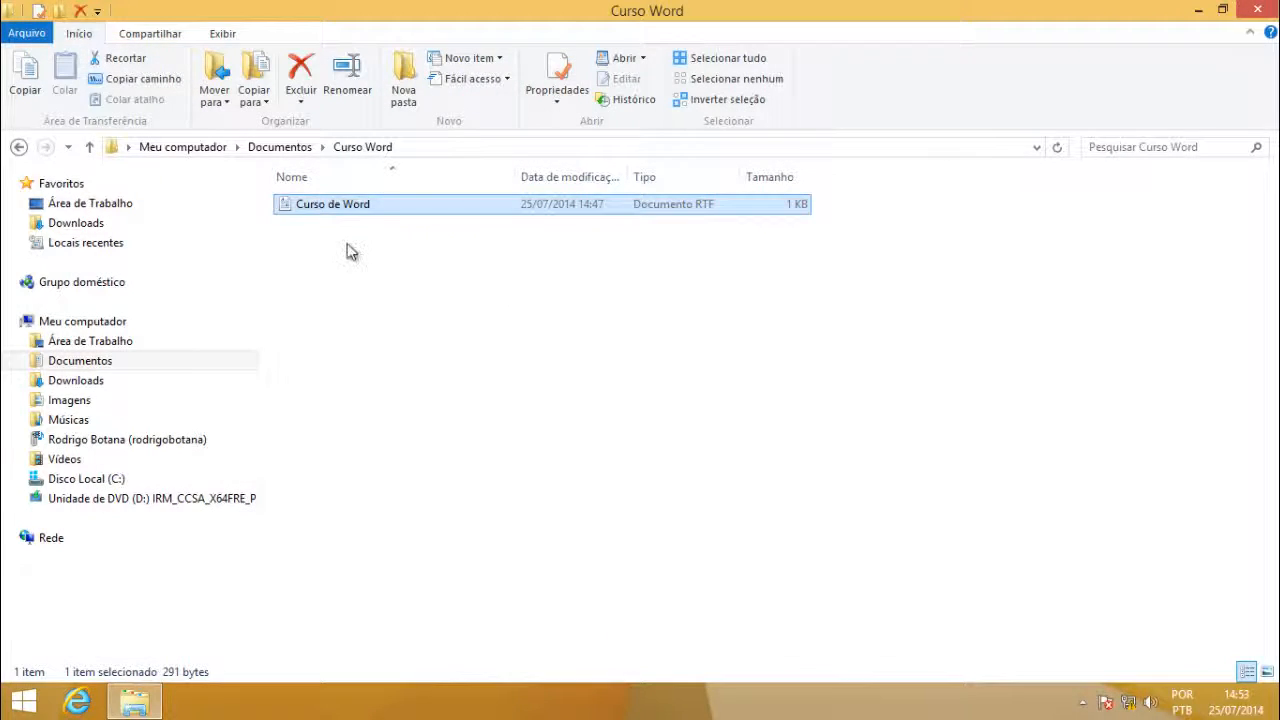
click(283, 147)
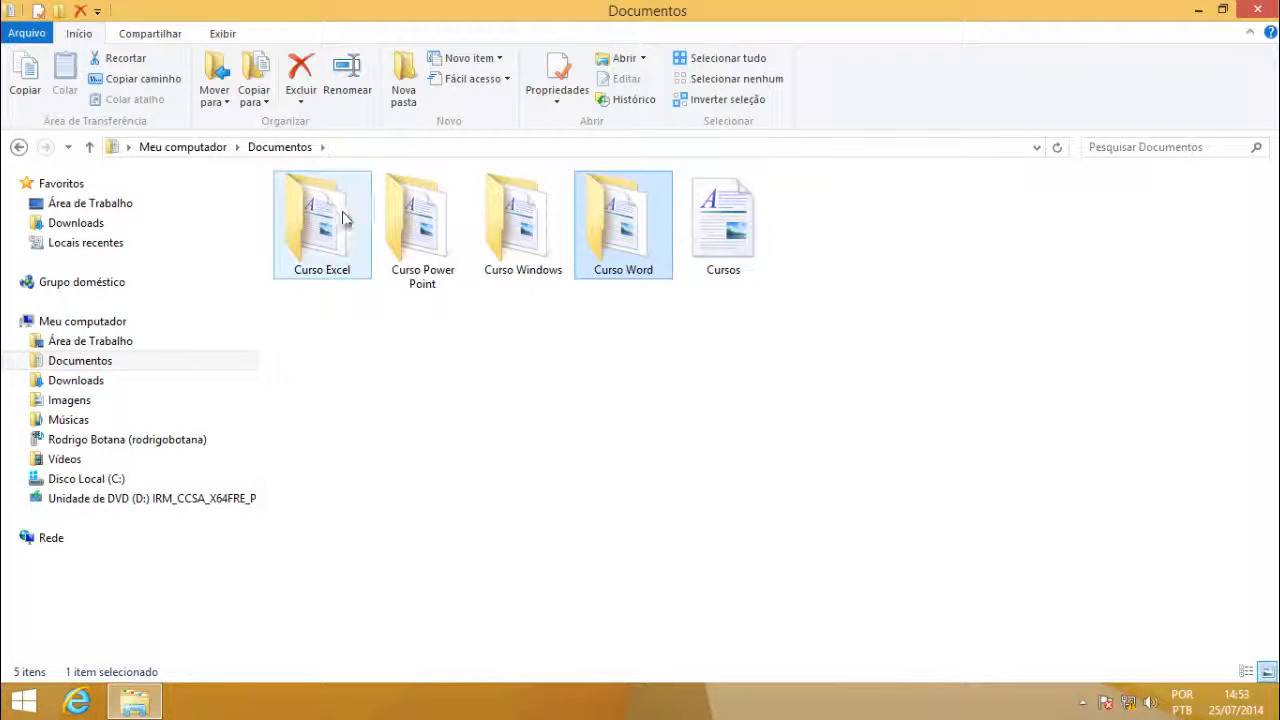
click(398, 381)
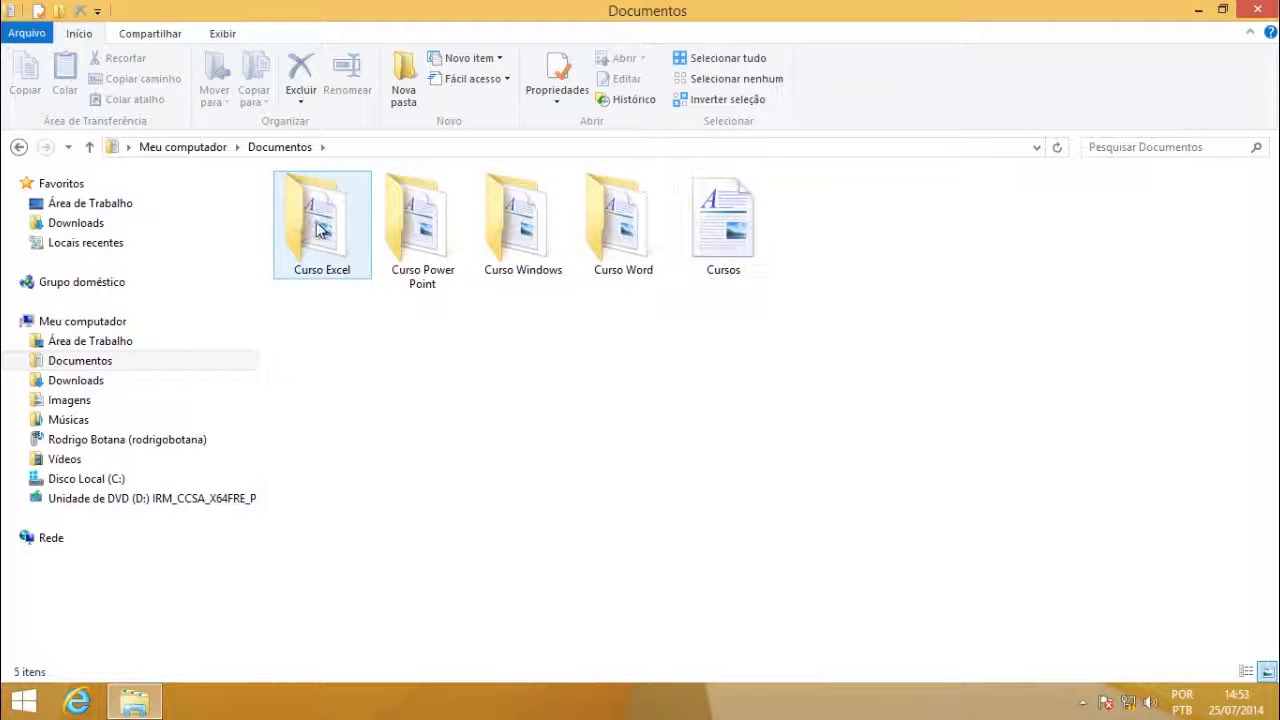
- Look through the Curso Excel, Curso Power Point, Curso Windows and Curso Word folders, returning to Documentos after each
double_click(320, 230)
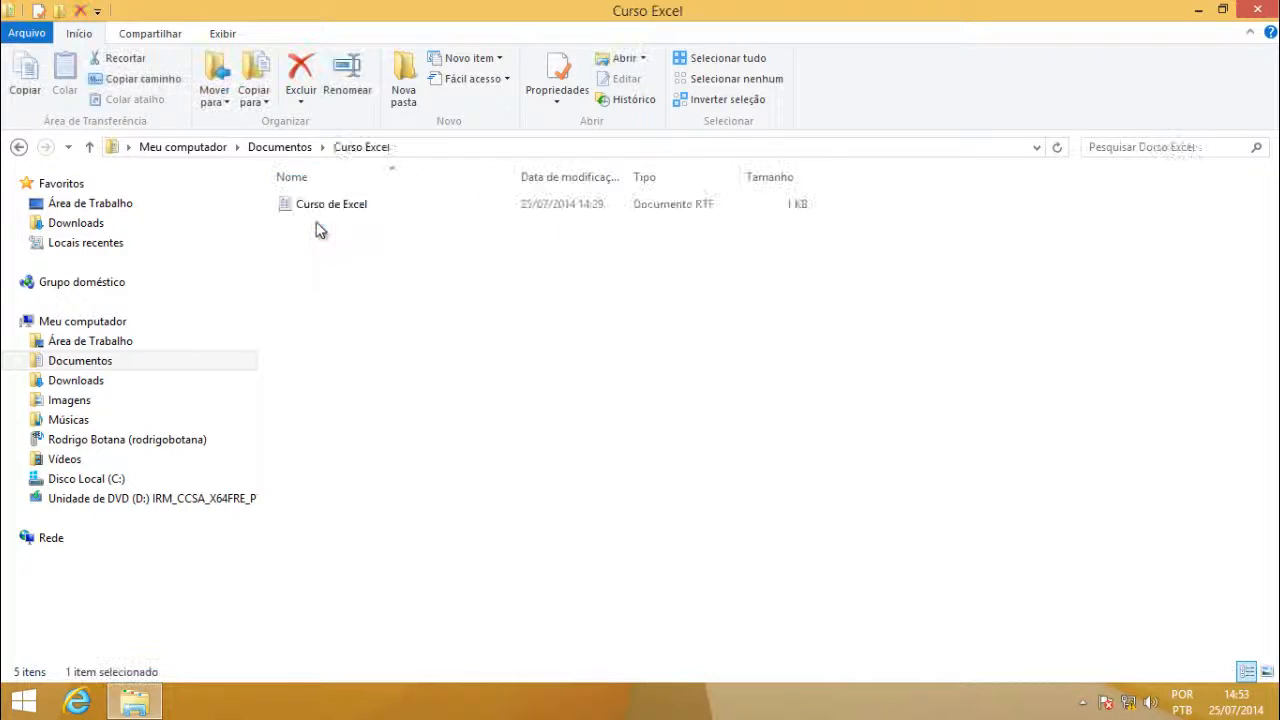
click(295, 147)
double_click(429, 243)
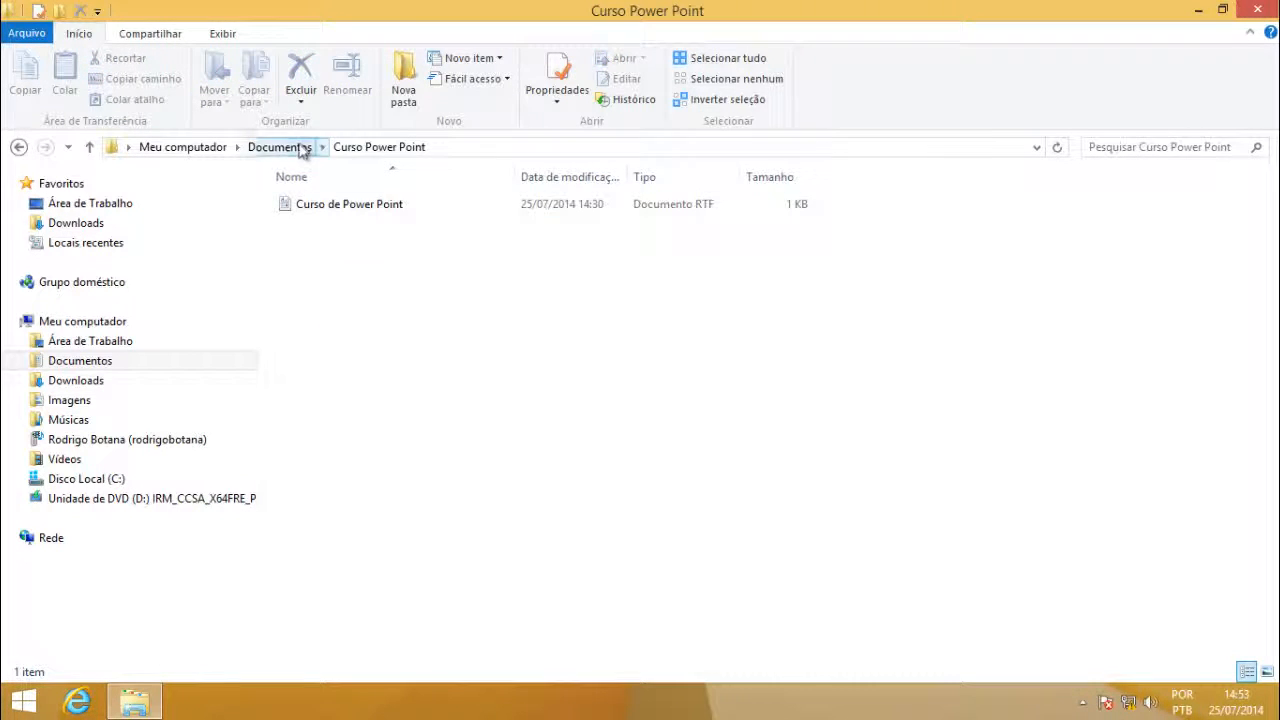
click(300, 147)
double_click(530, 248)
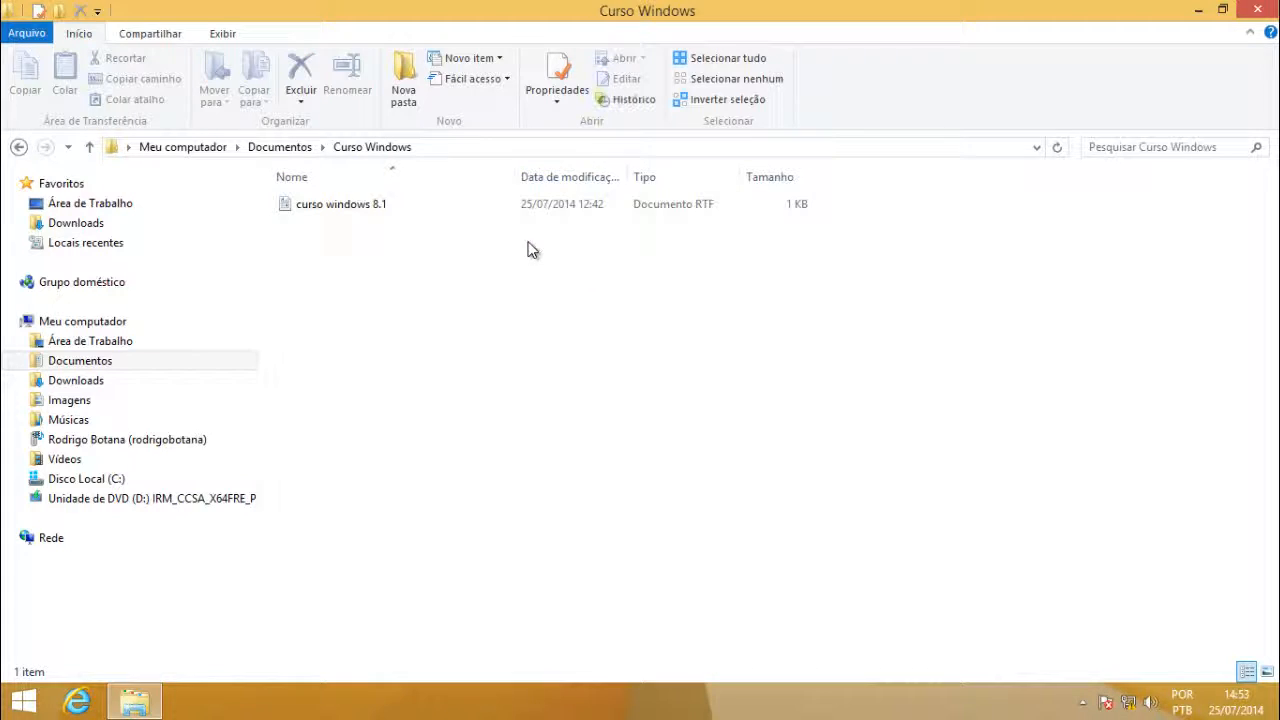
click(282, 147)
double_click(620, 248)
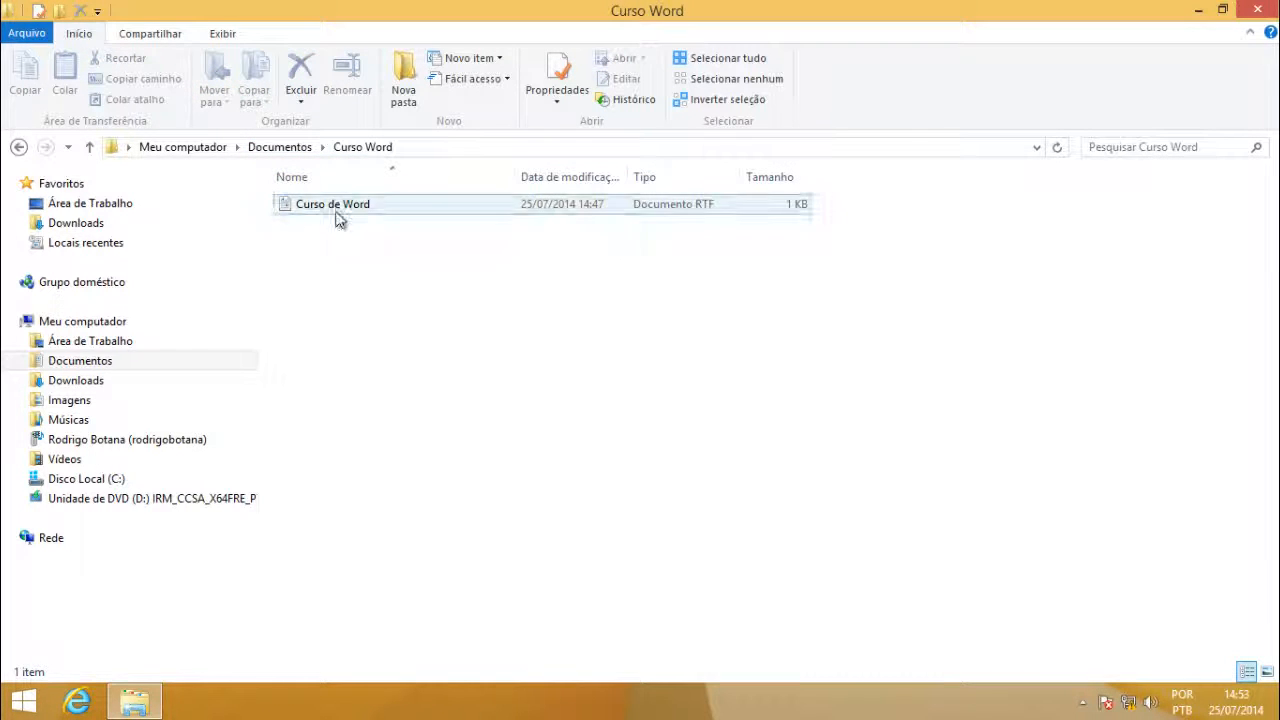
click(282, 148)
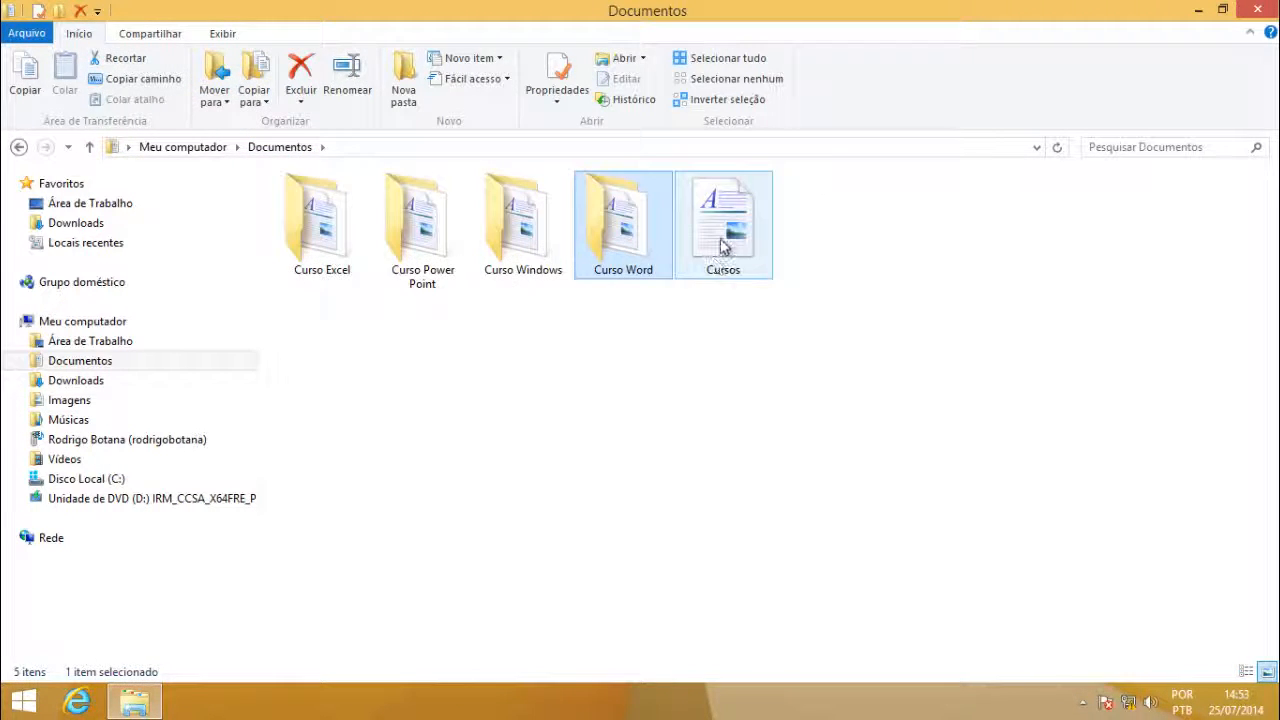
click(670, 375)
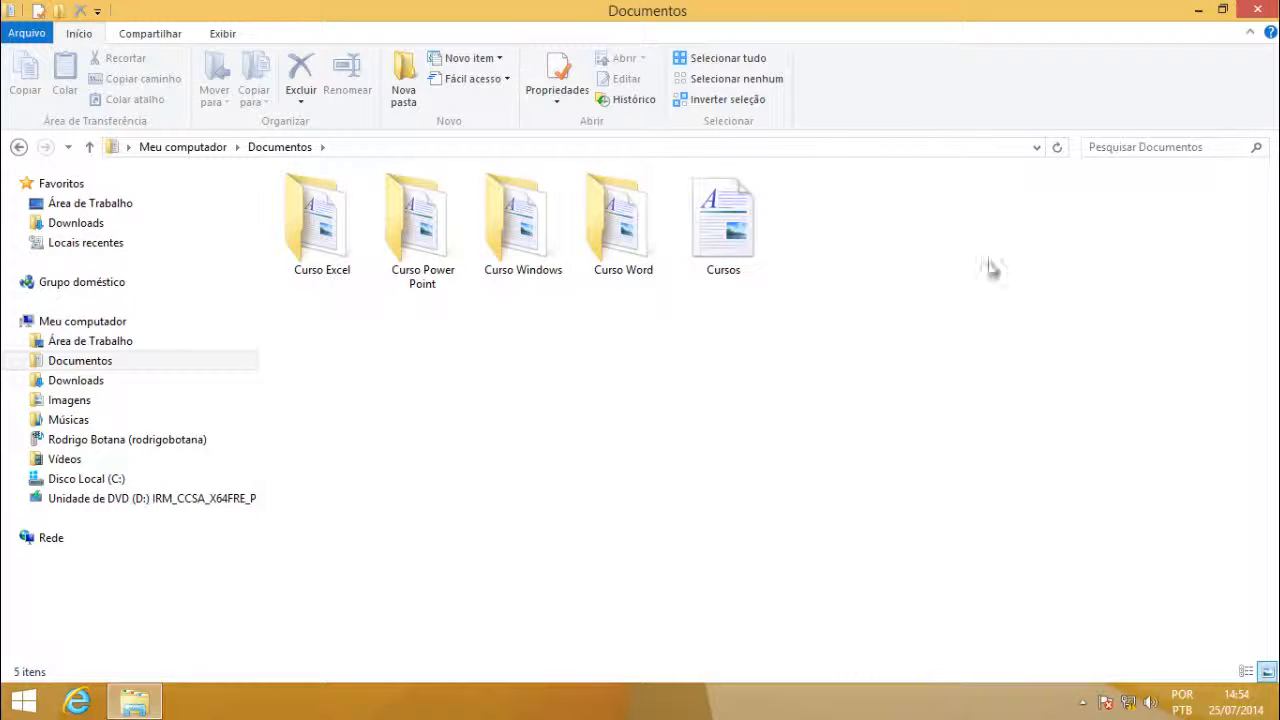
- Search the Documentos folder for the word "editor" and clear the search
click(1104, 149)
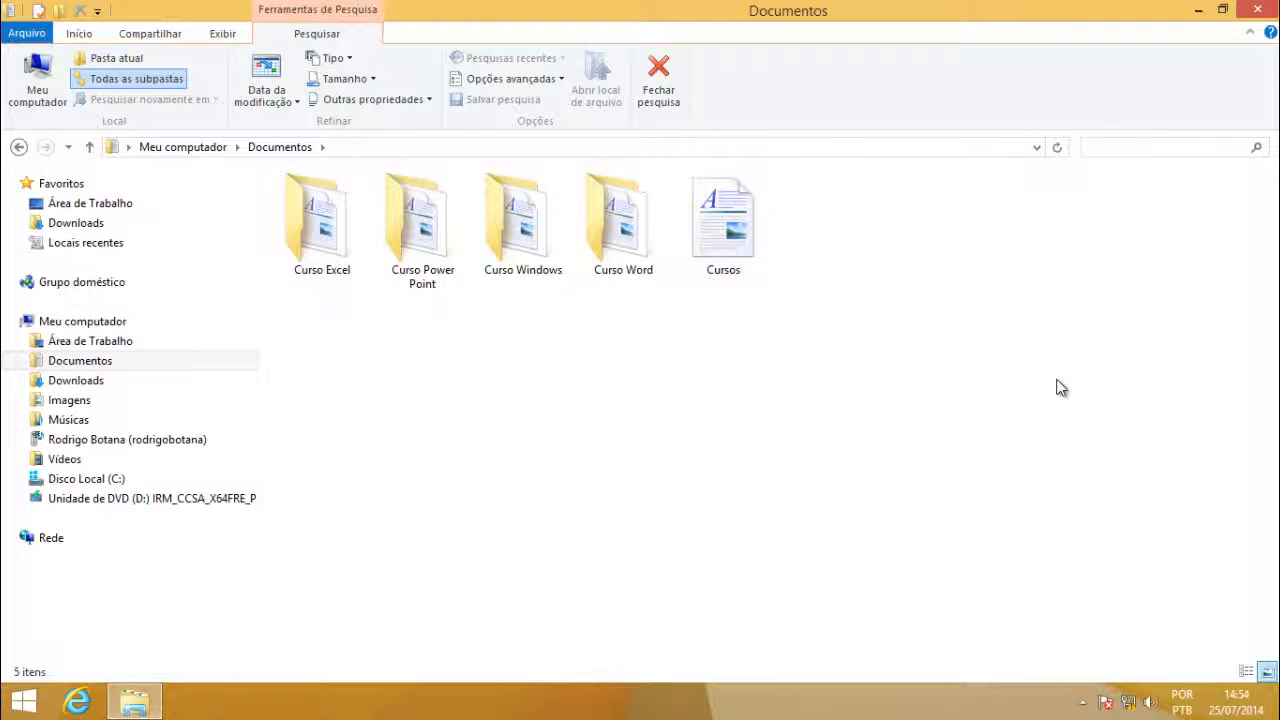
text(editor)
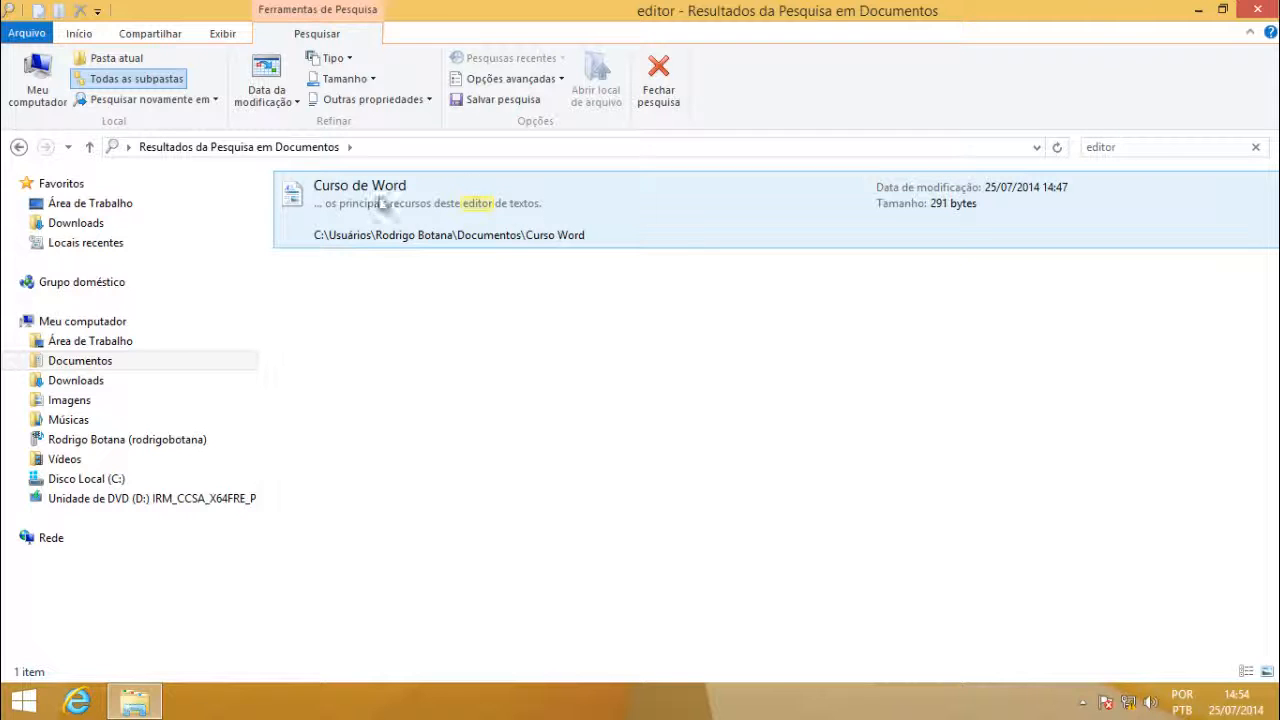
click(608, 262)
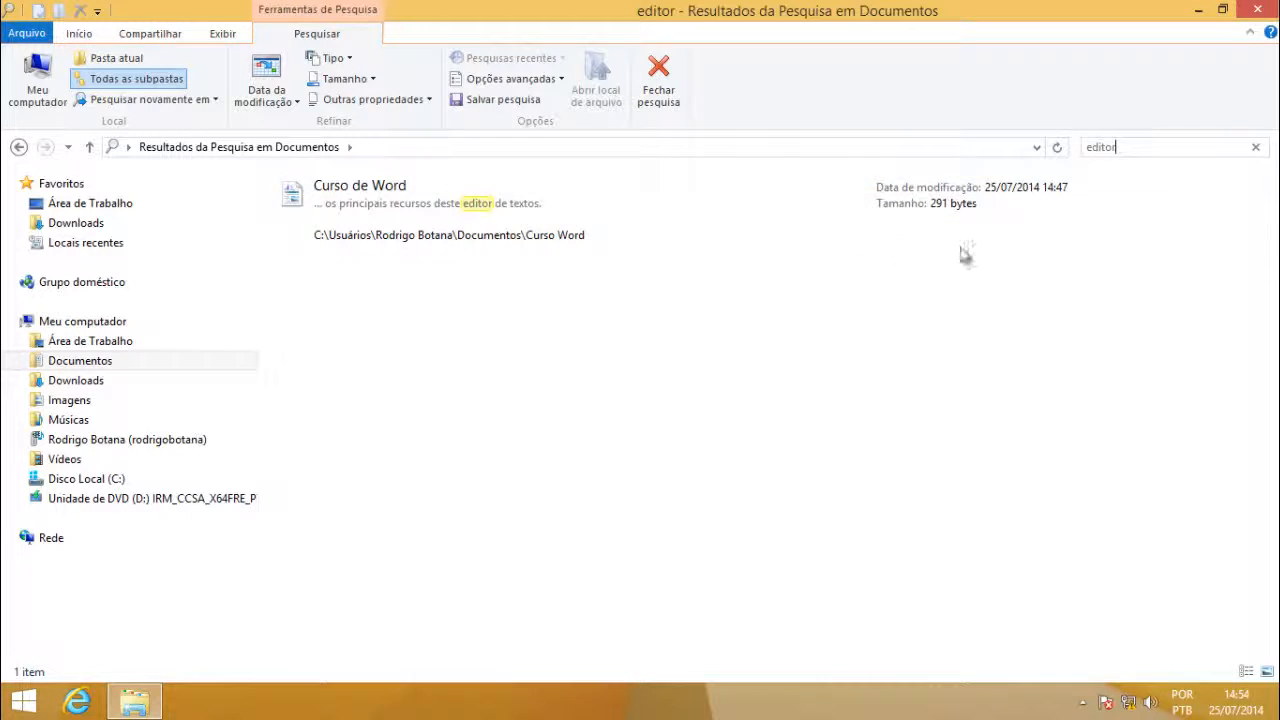
click(1257, 148)
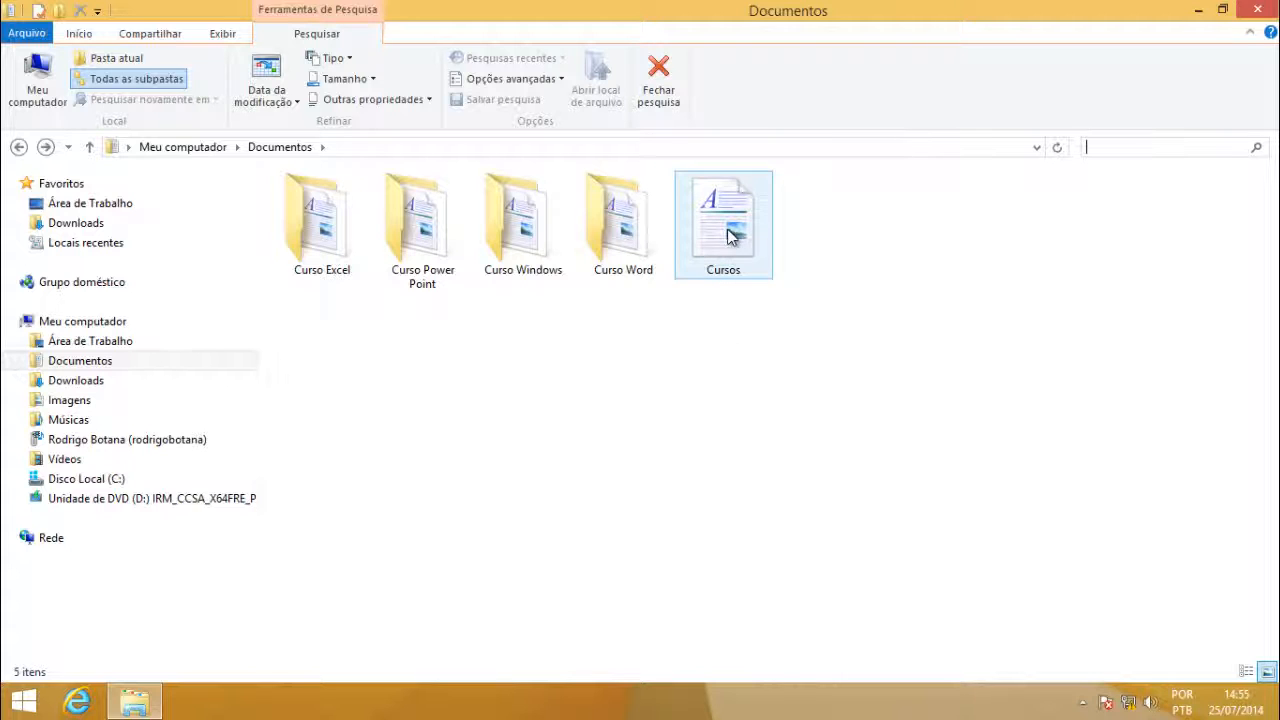
mouse_move(727, 232)
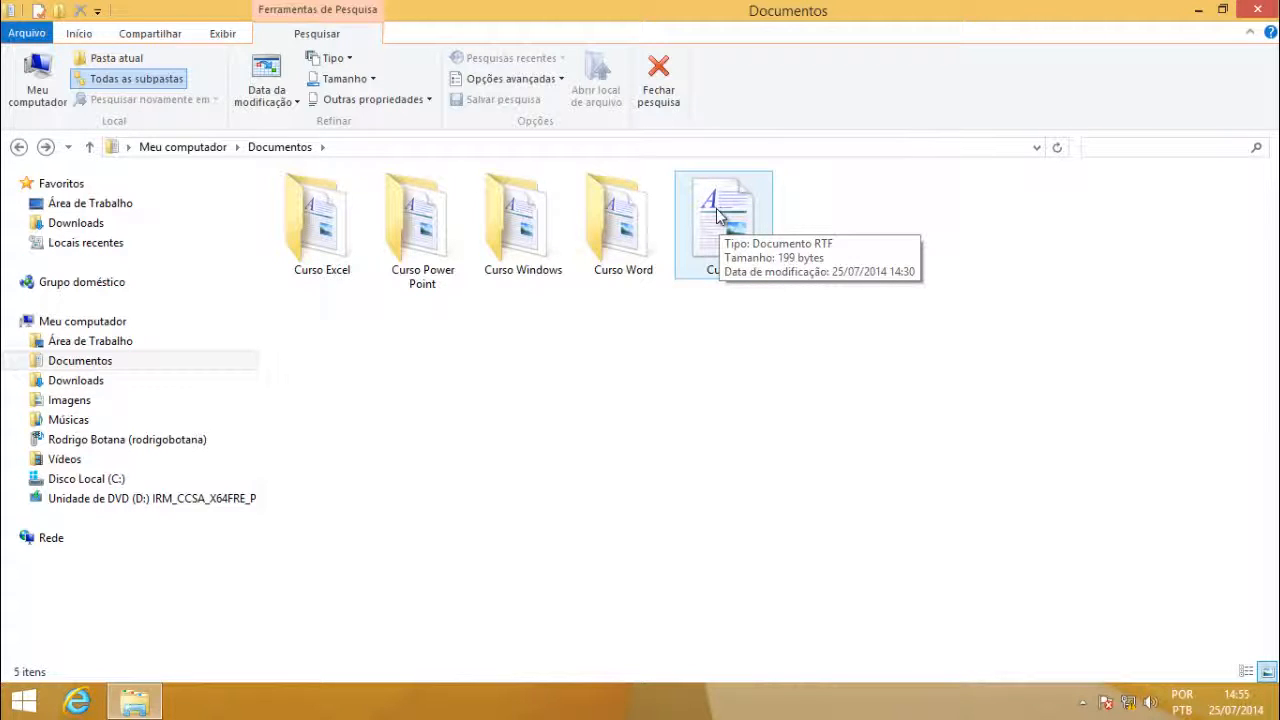
click(717, 216)
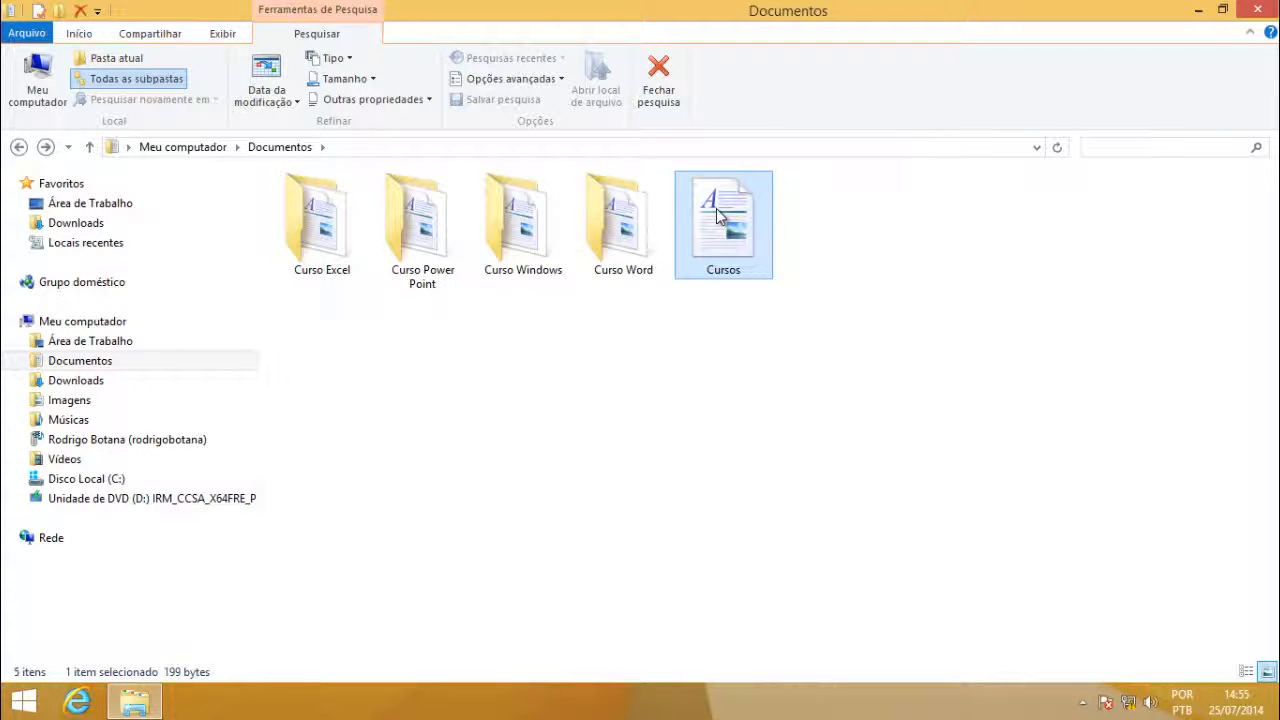
drag(721, 226, 520, 245)
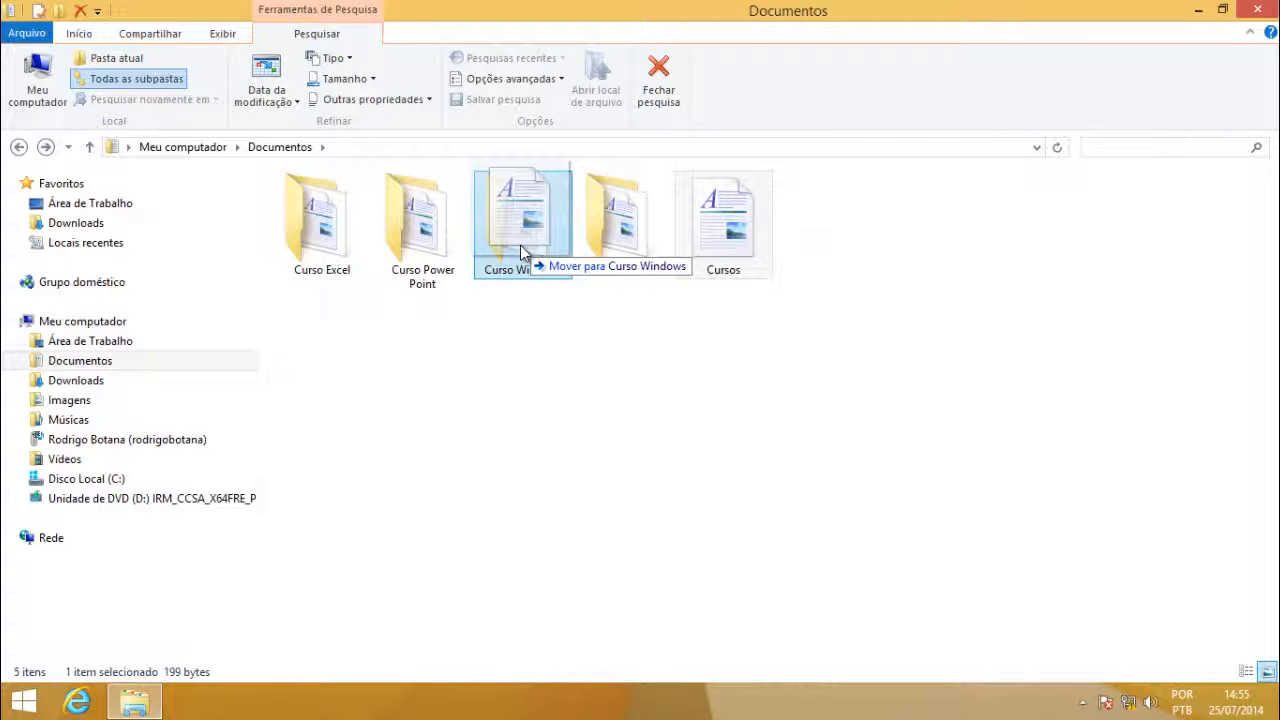
drag(520, 245, 425, 262)
drag(320, 258, 518, 250)
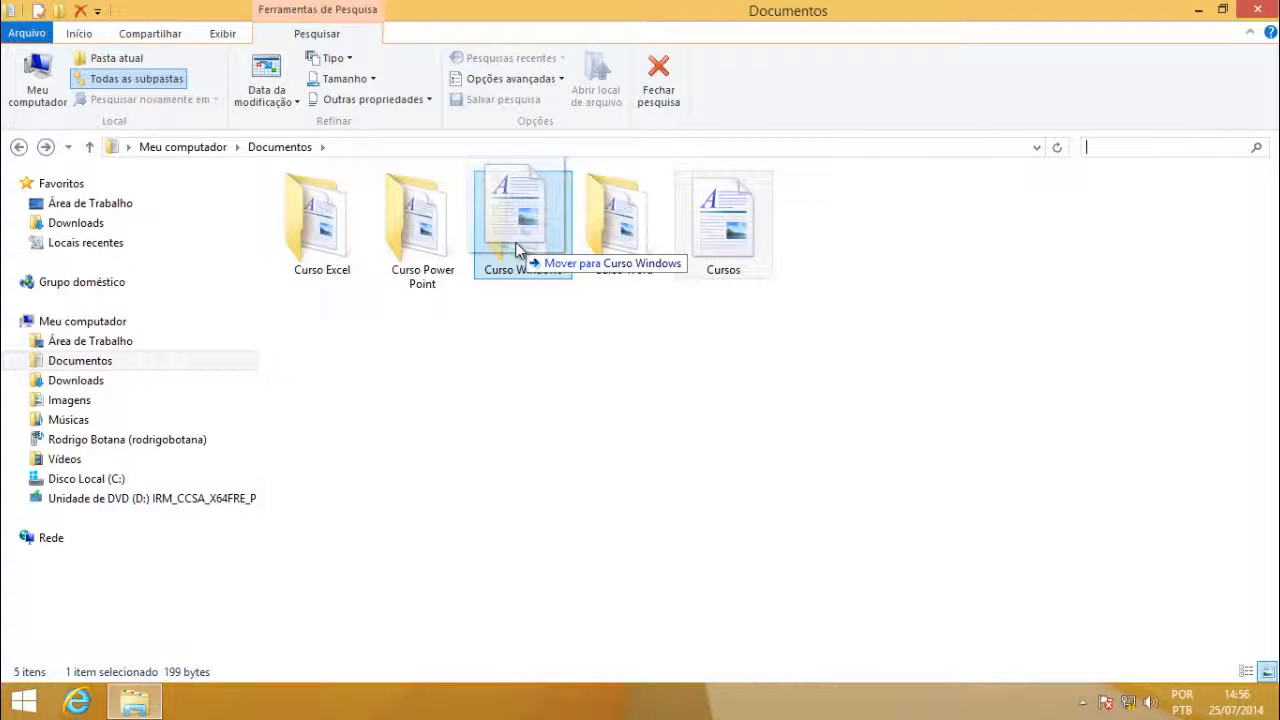
drag(517, 249, 517, 249)
key(ctrl)
drag(517, 249, 728, 269)
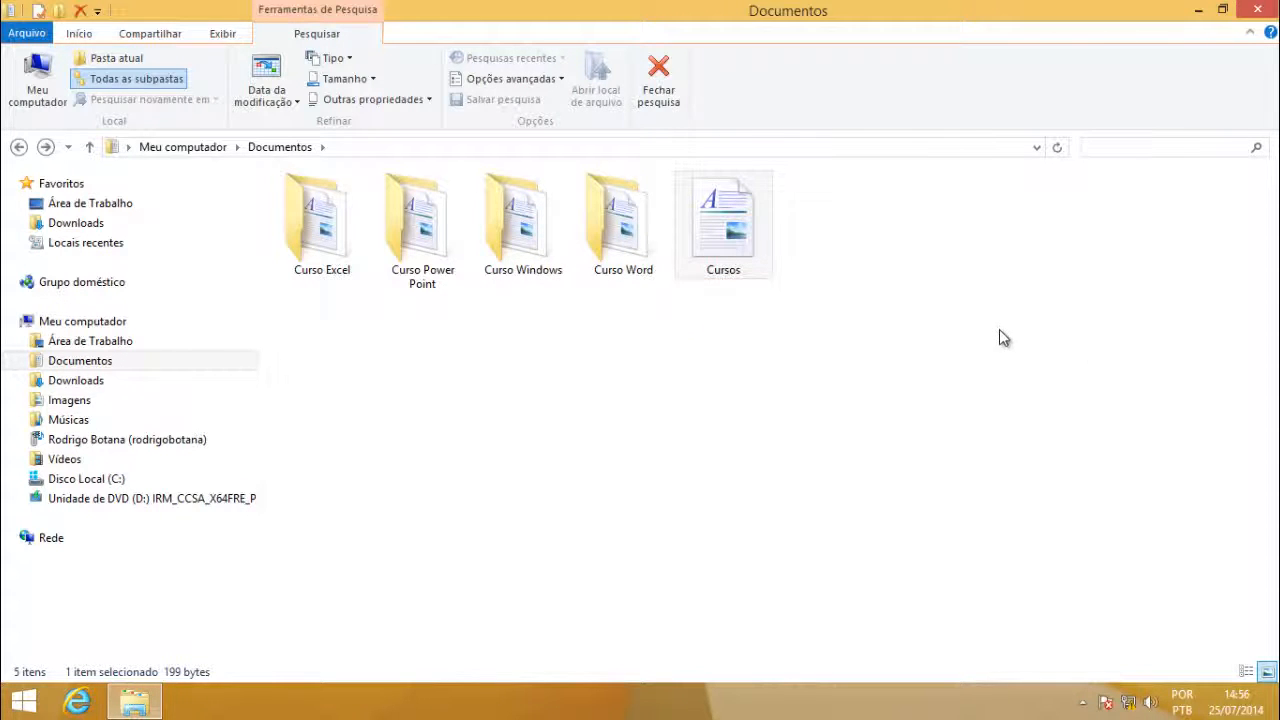
- Restore the Documentos window to a smaller size, move it aside, and create a desktop shortcut to the Cursos document
click(1224, 12)
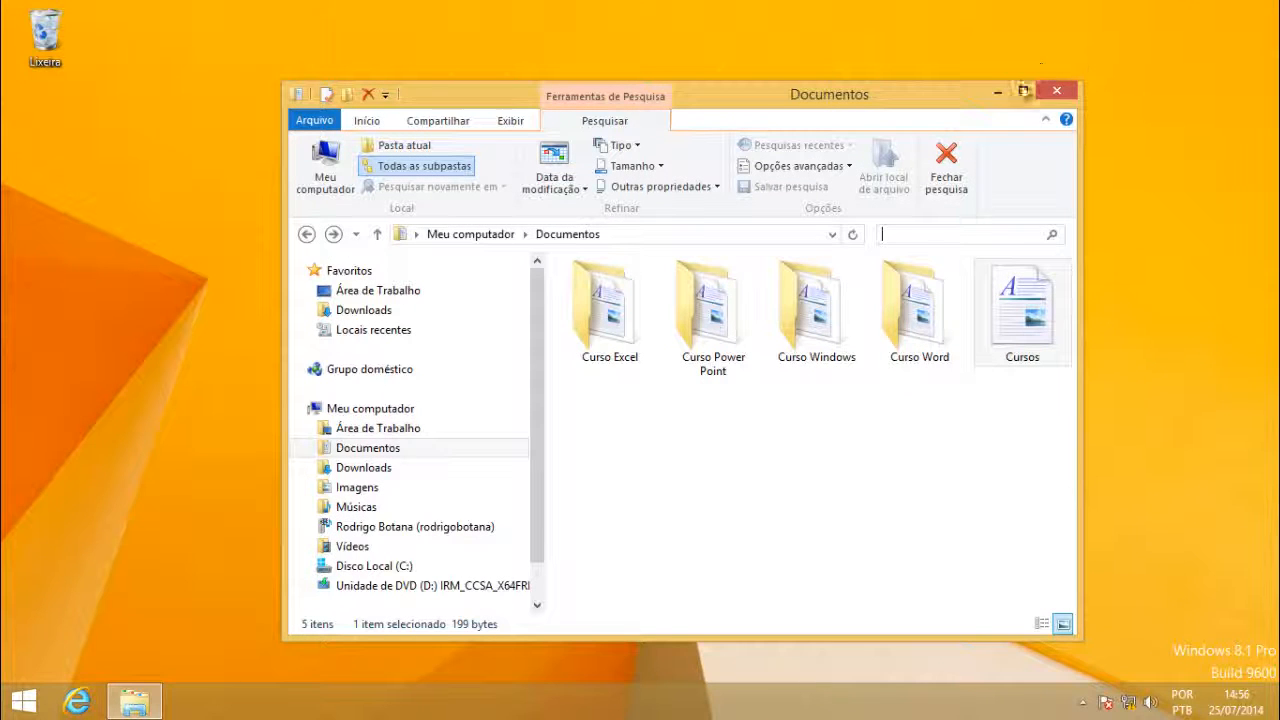
drag(928, 100, 766, 72)
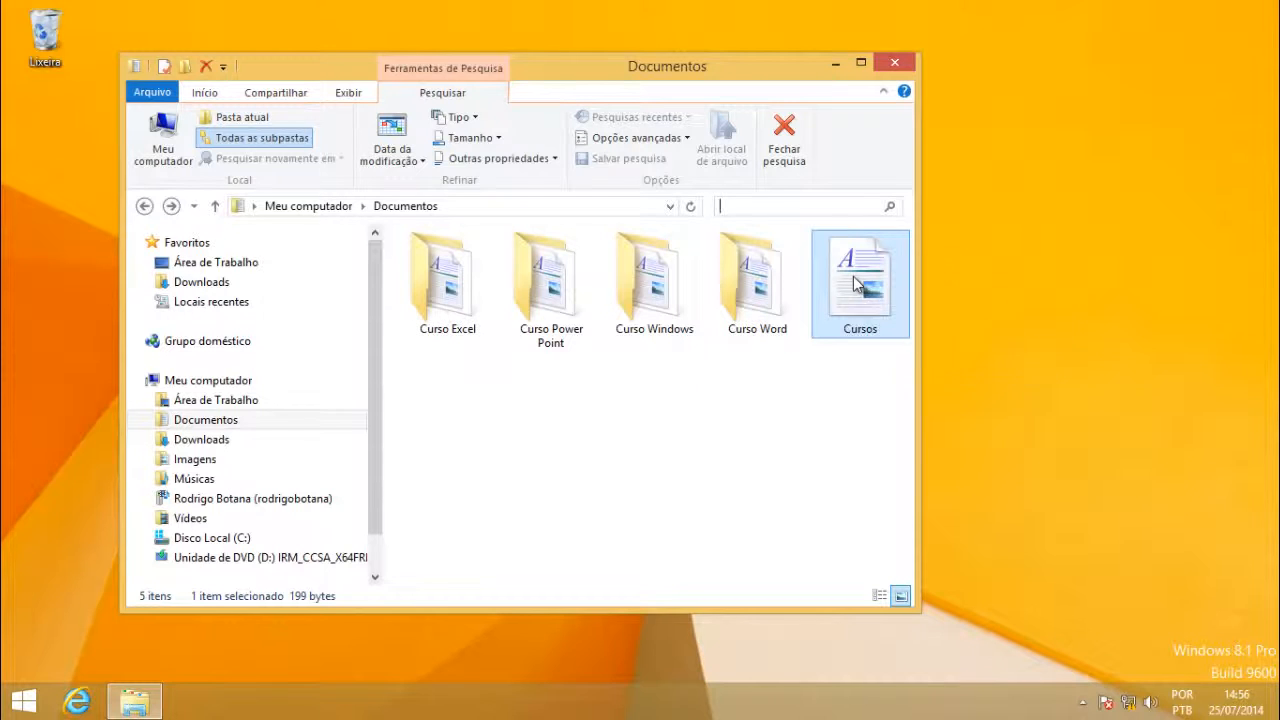
drag(855, 285, 1046, 243)
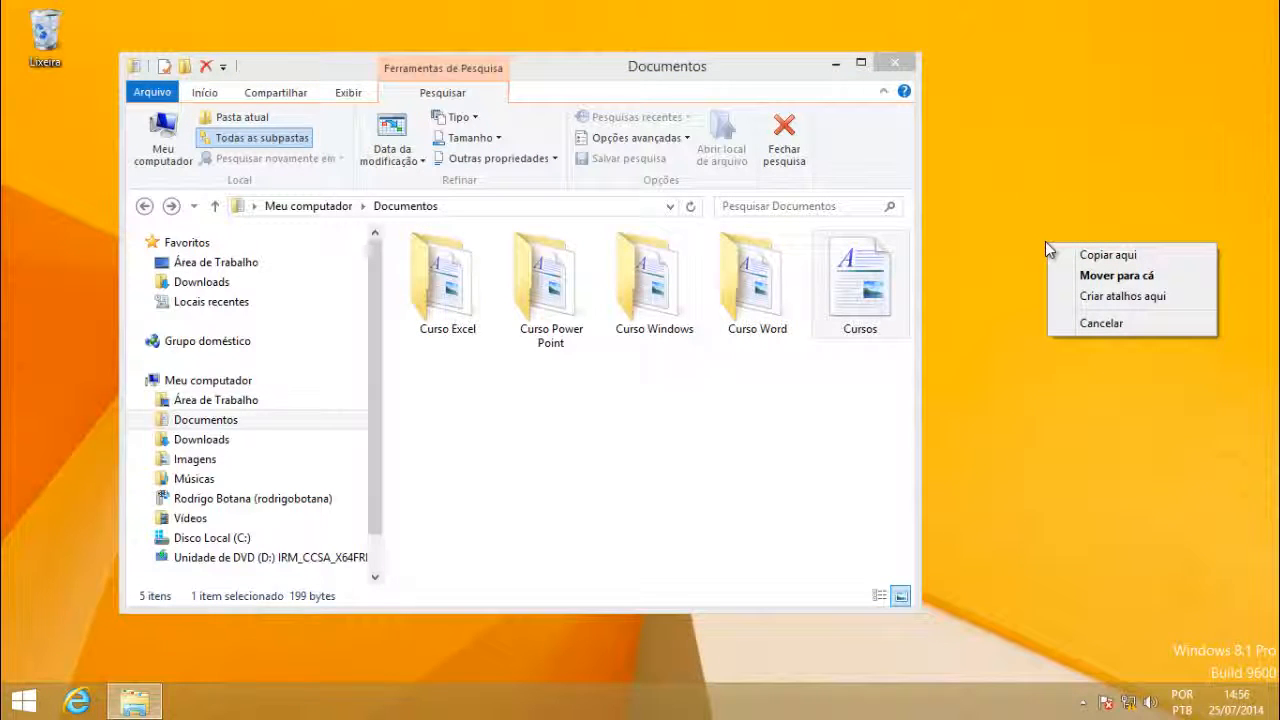
click(1118, 296)
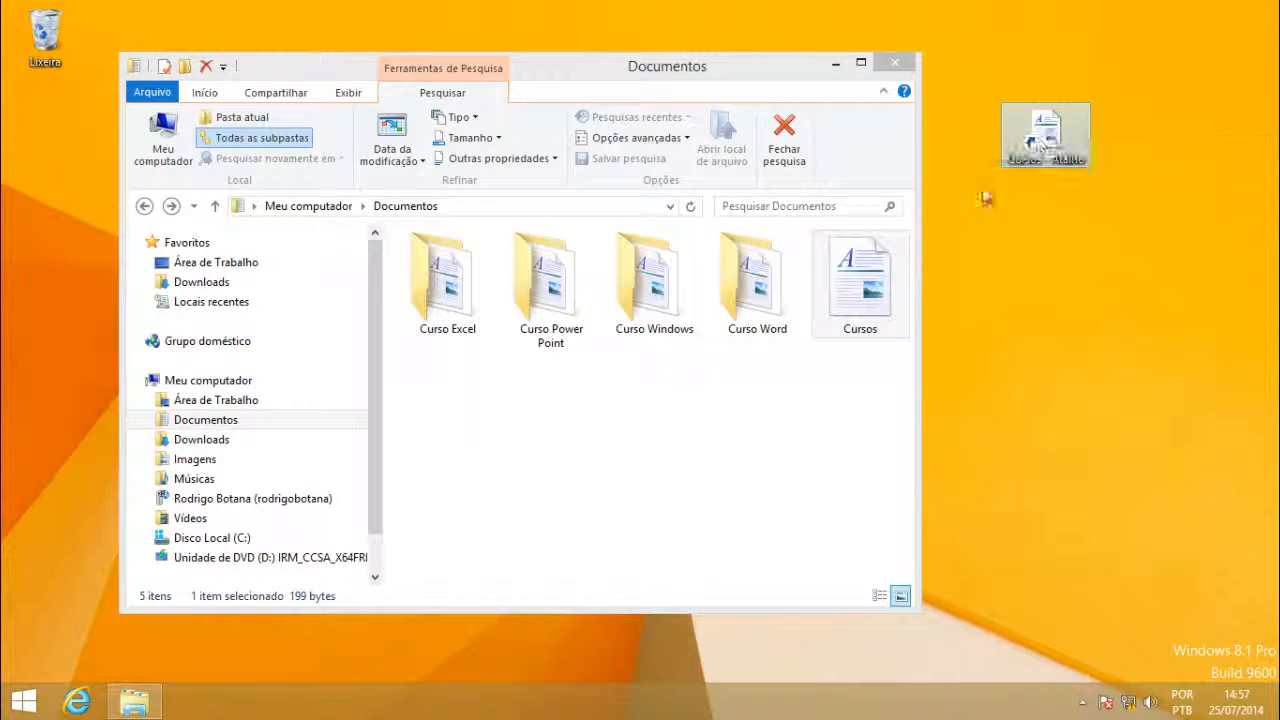
- Compare the original Cursos document in Documentos with its desktop shortcut, then close the folder window
click(862, 278)
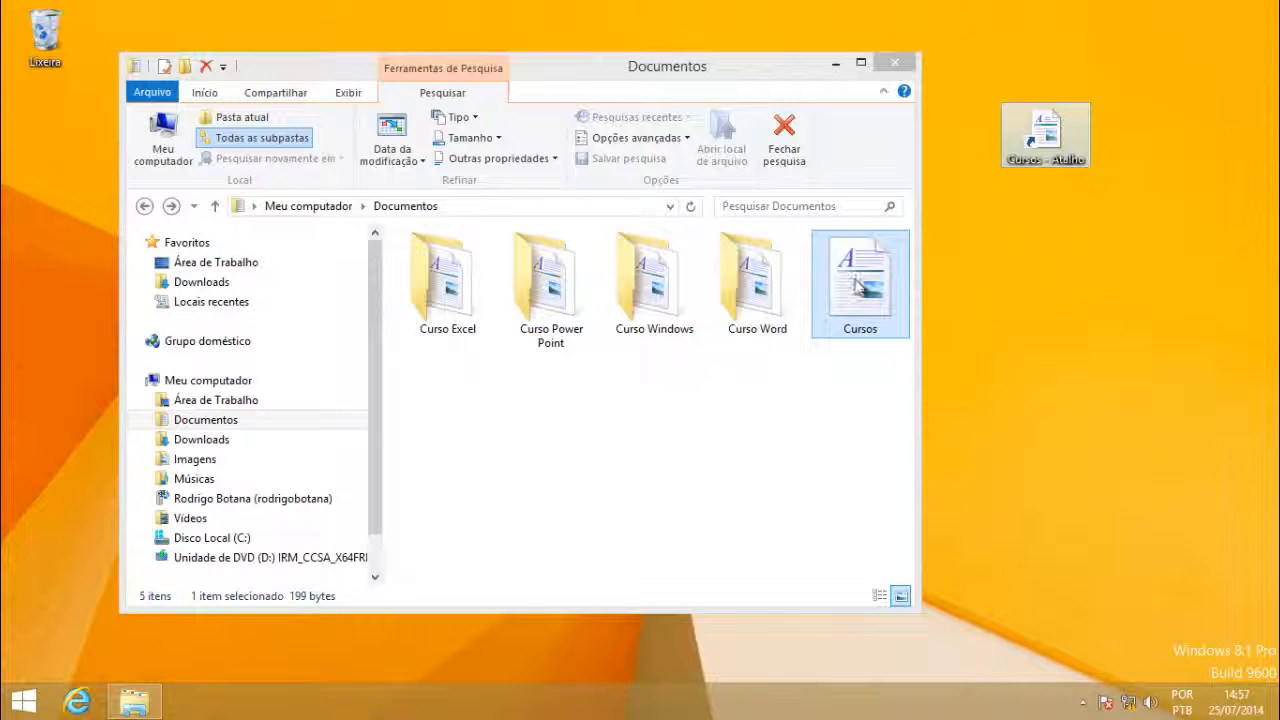
click(1045, 132)
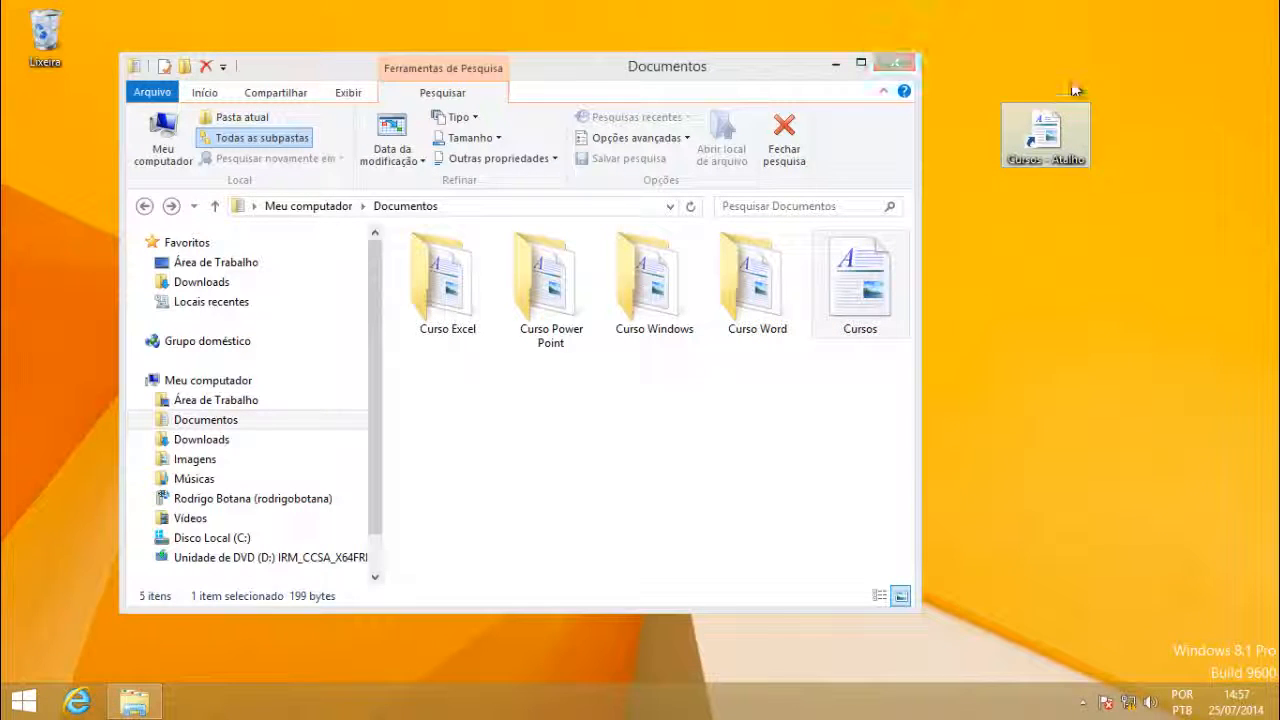
click(895, 67)
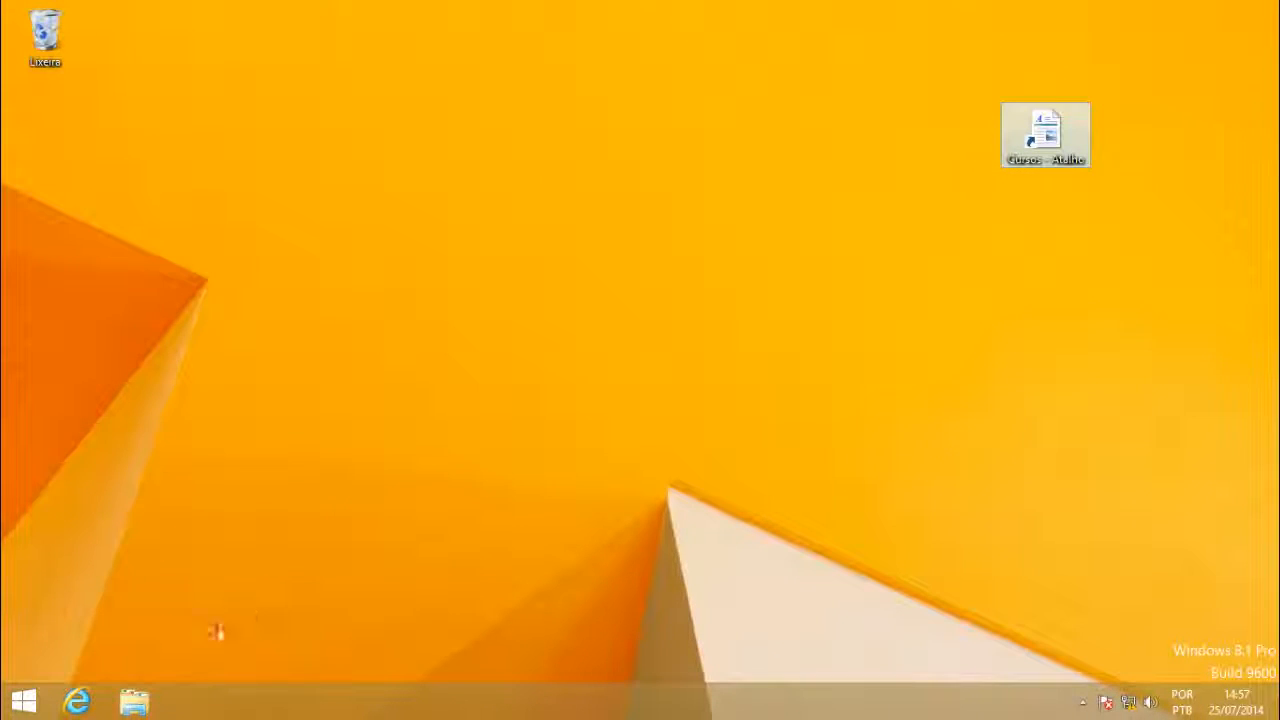
- Reopen the Documentos folder in File Explorer to locate the original Cursos document, then close the window
click(134, 702)
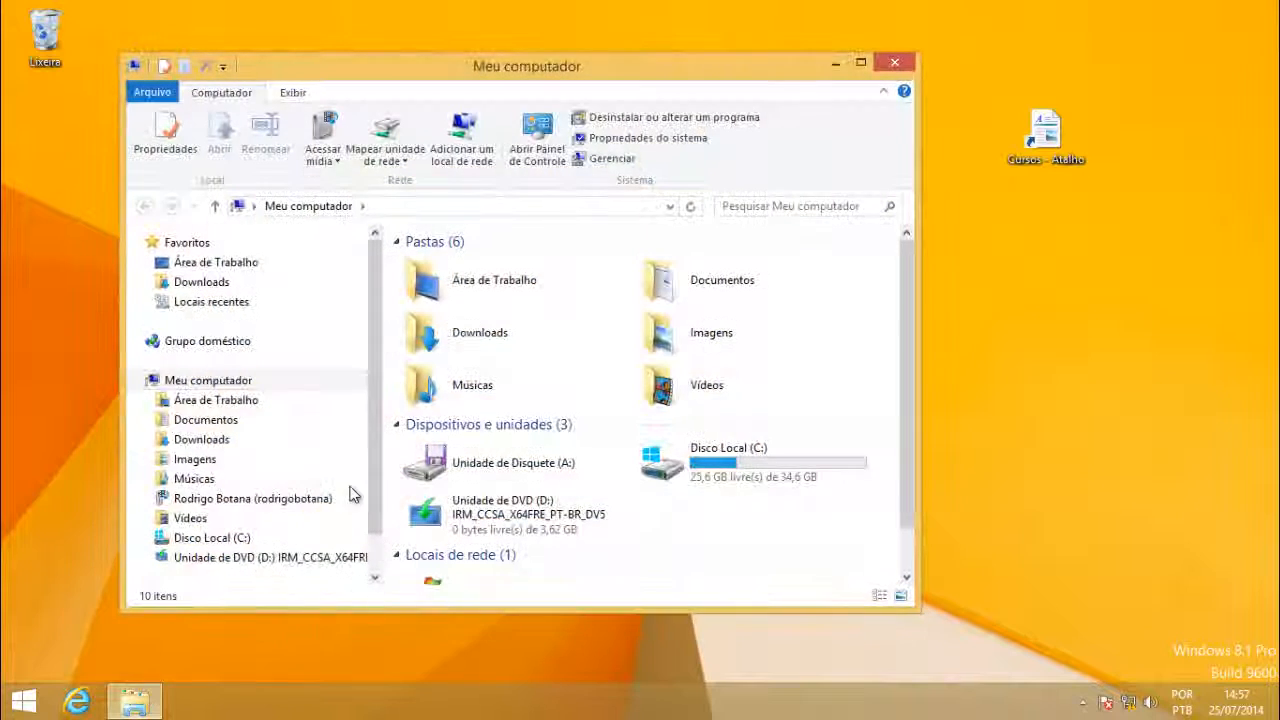
click(232, 425)
click(880, 285)
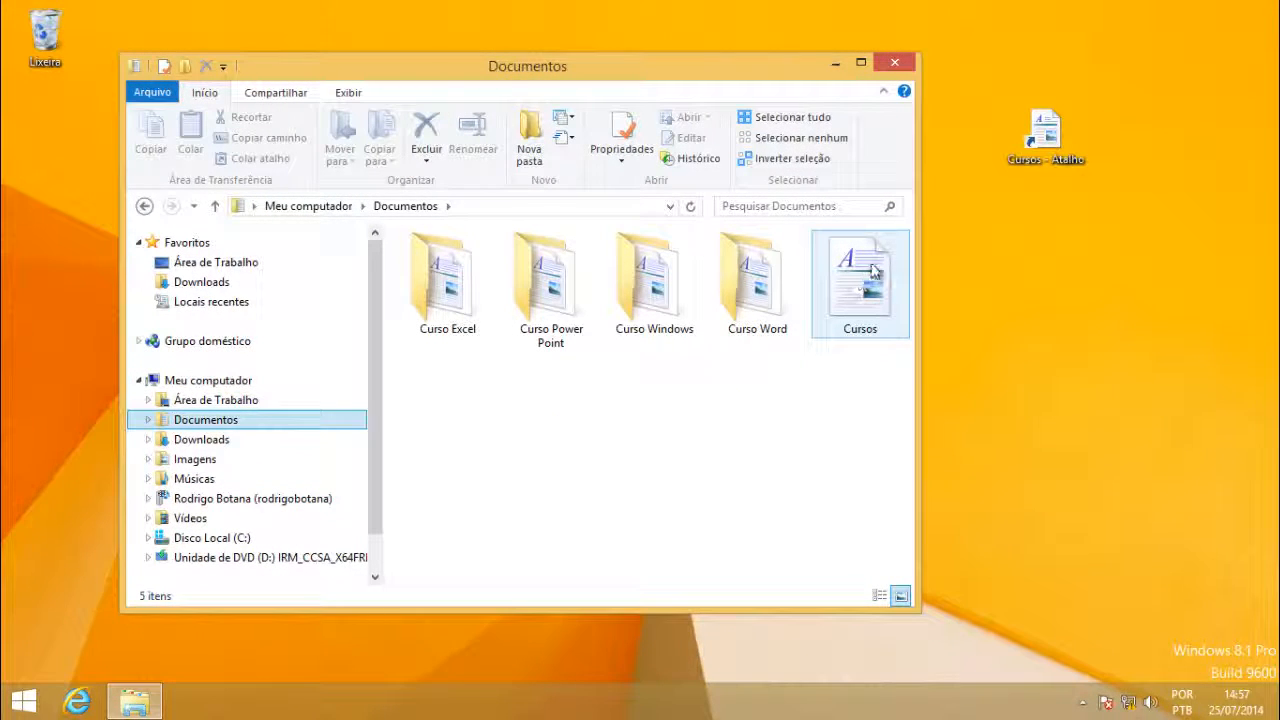
click(894, 62)
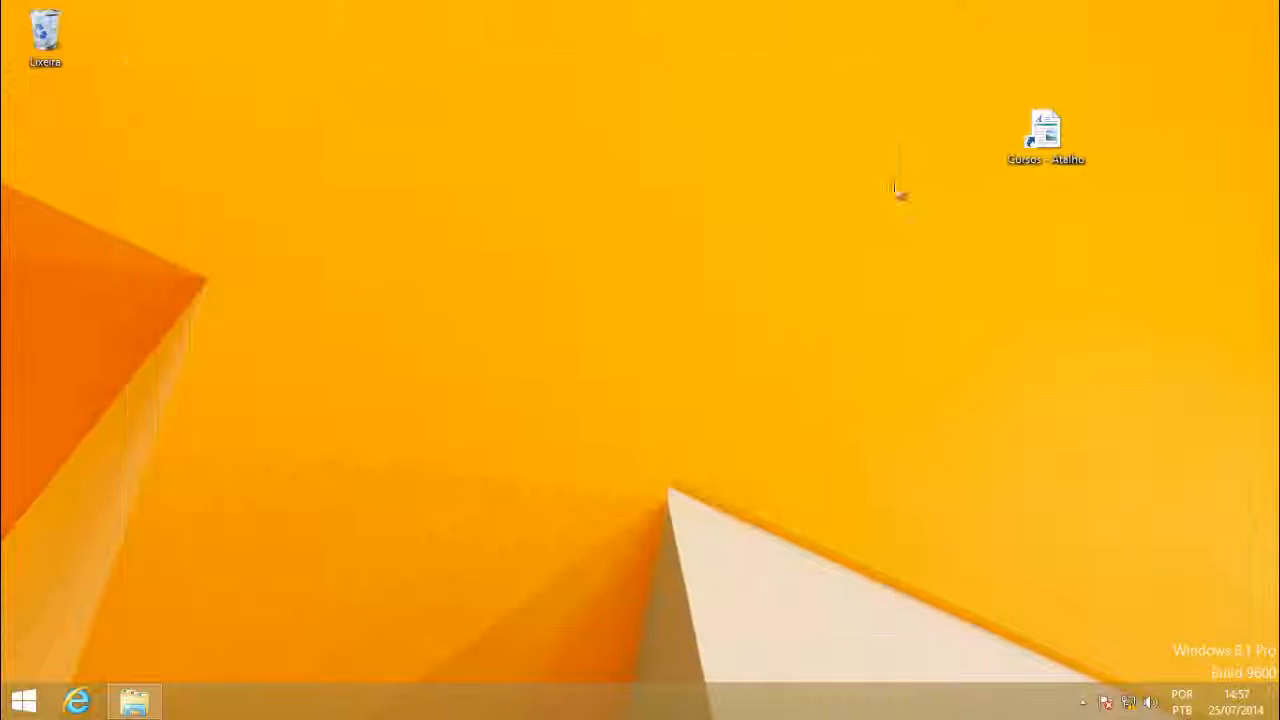
- Open the Cursos document from its desktop shortcut, check the Documentos folder for the original, and close both windows
click(1047, 128)
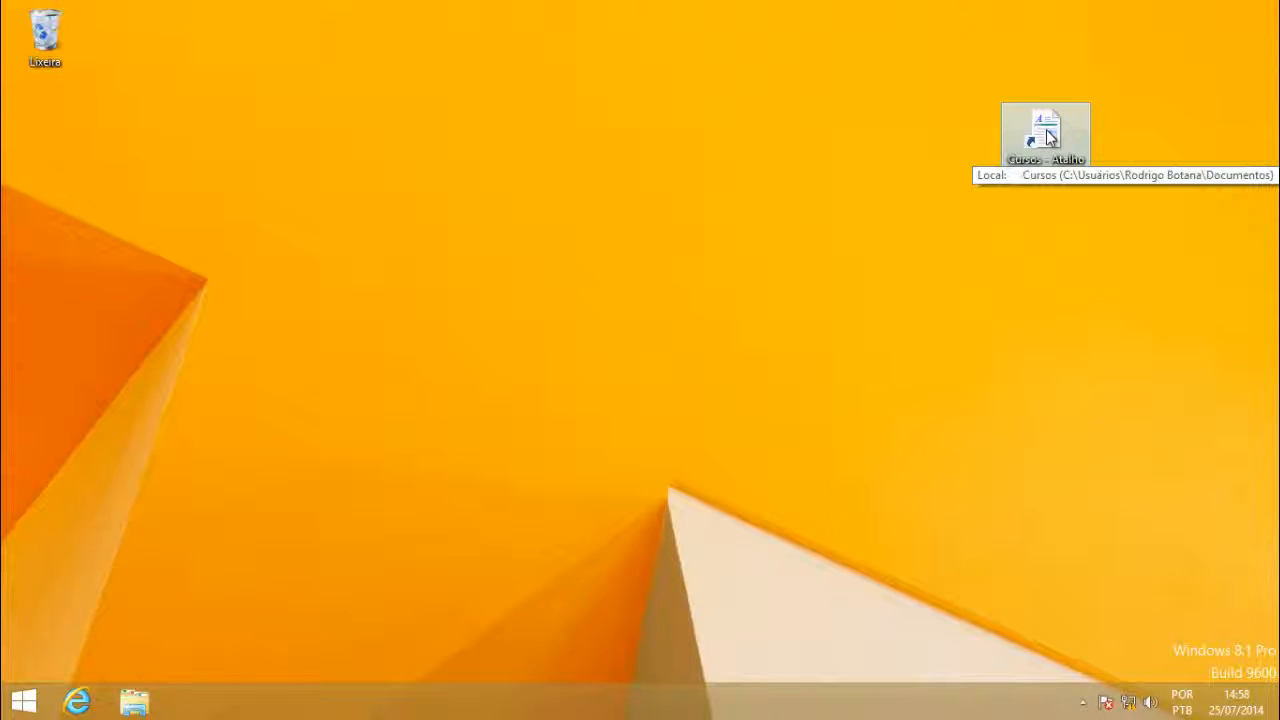
double_click(1047, 135)
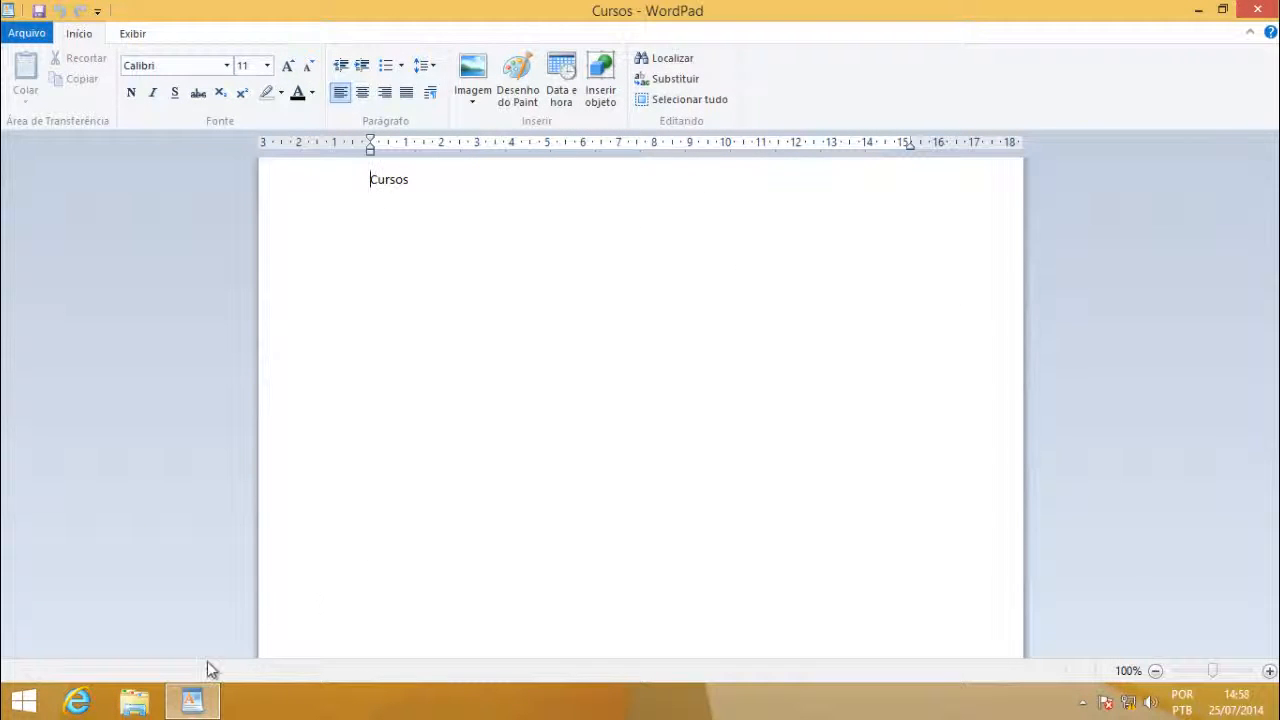
click(134, 701)
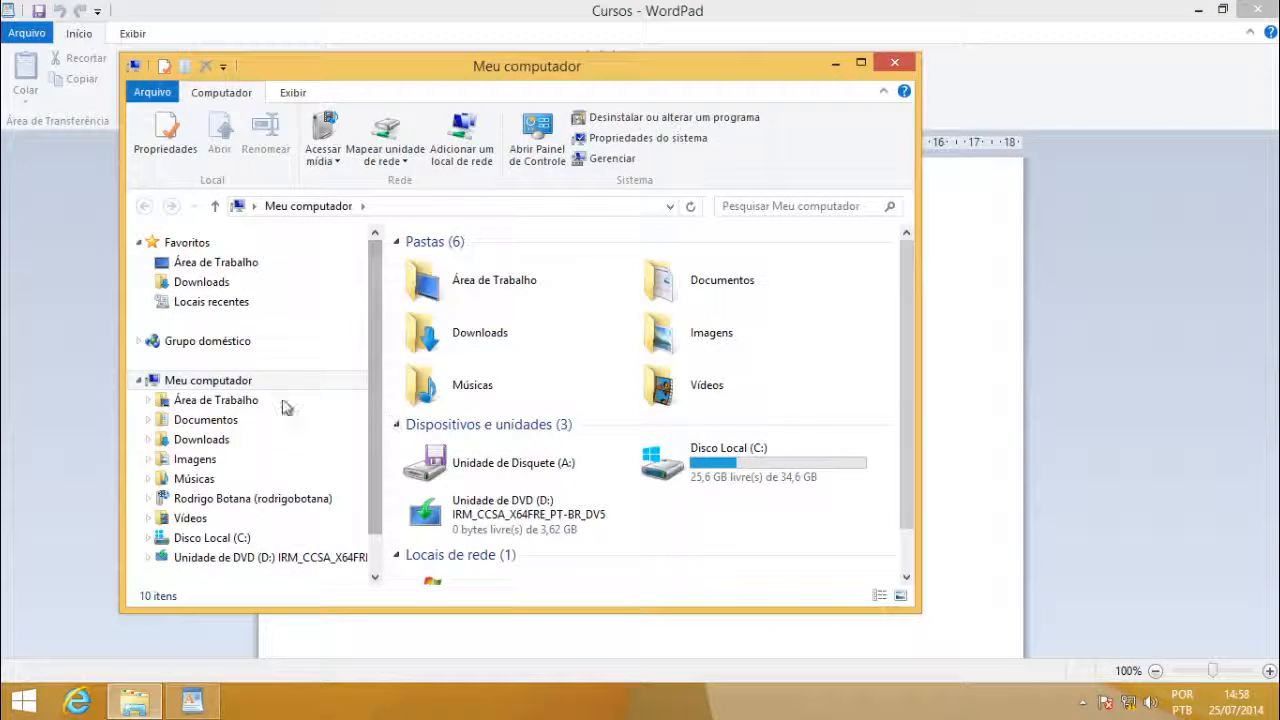
click(206, 420)
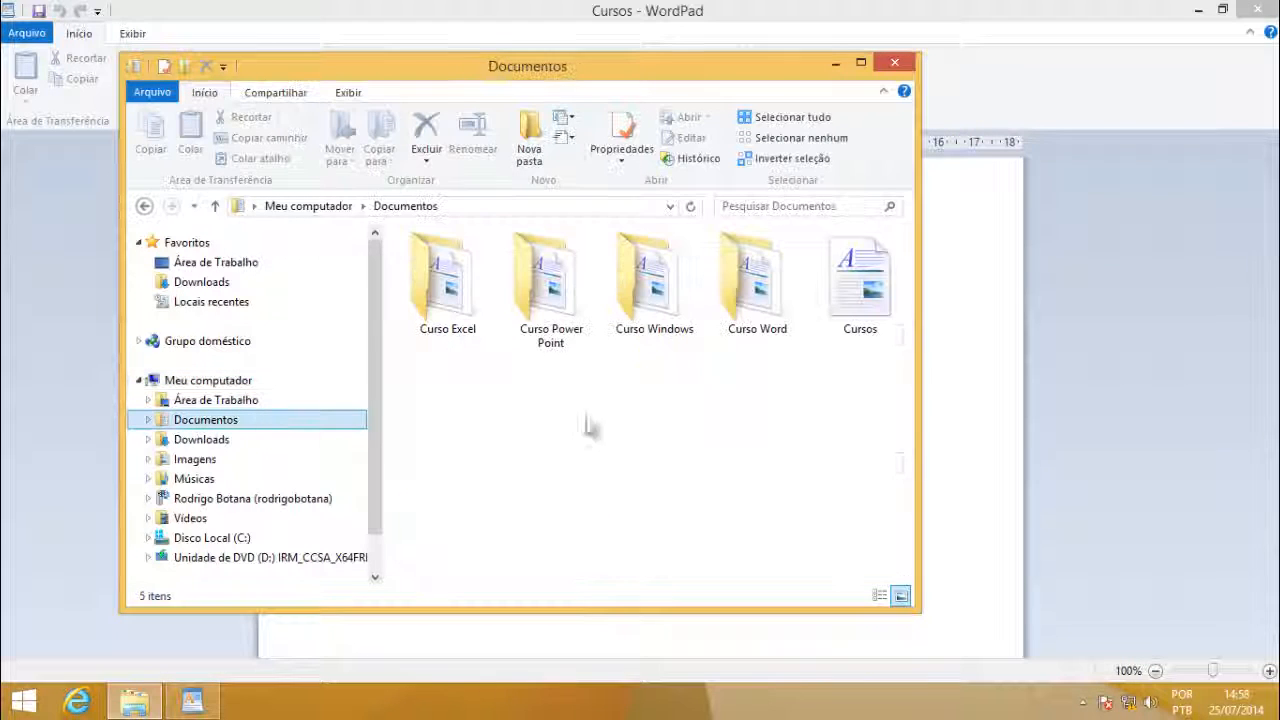
click(895, 64)
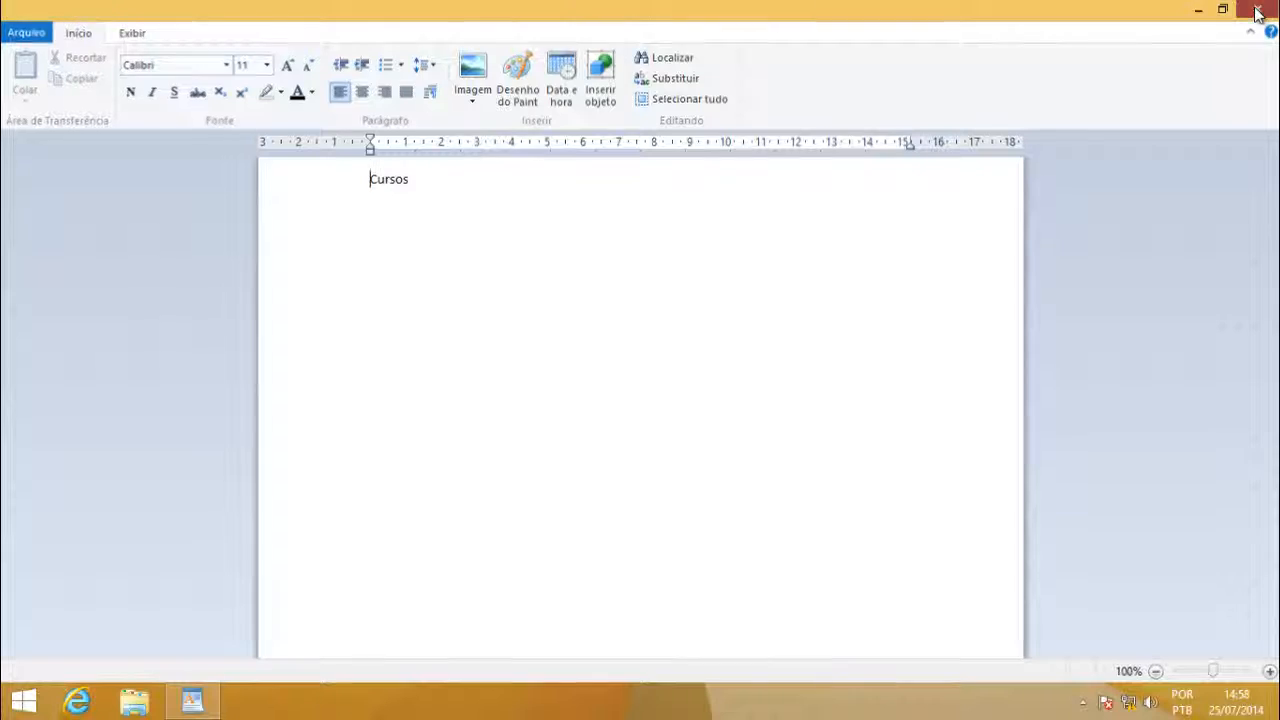
click(1257, 10)
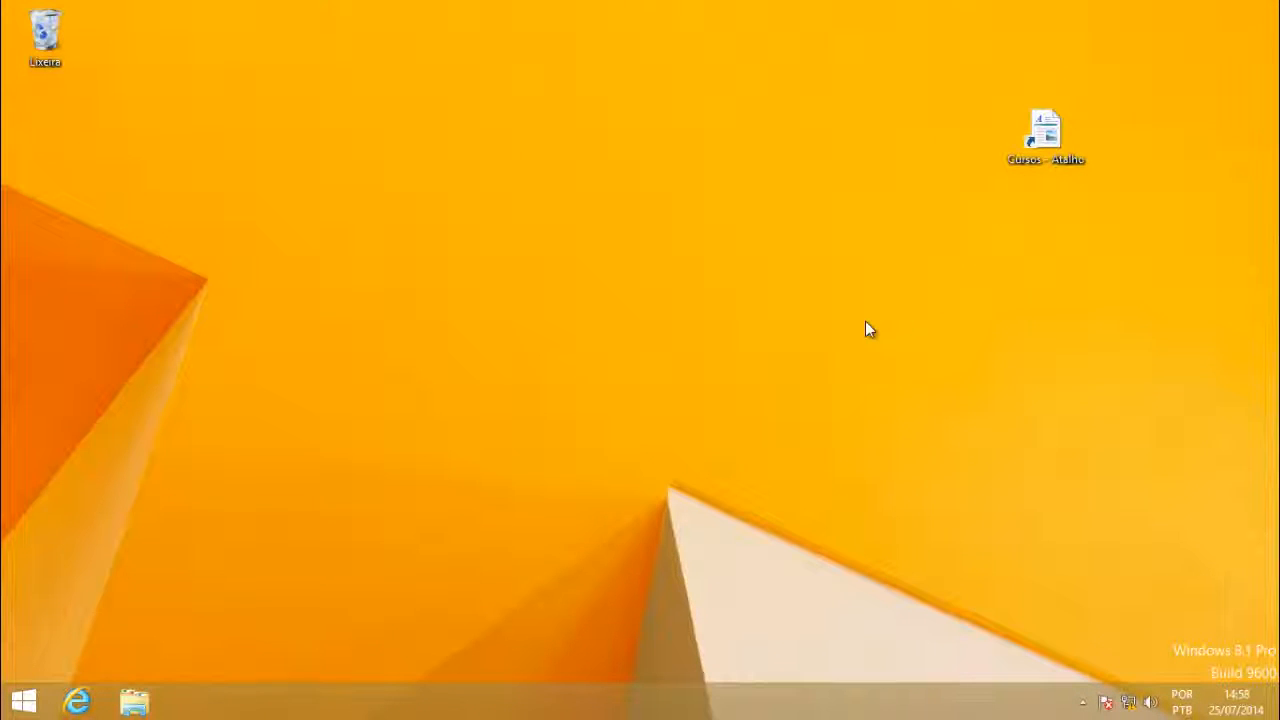